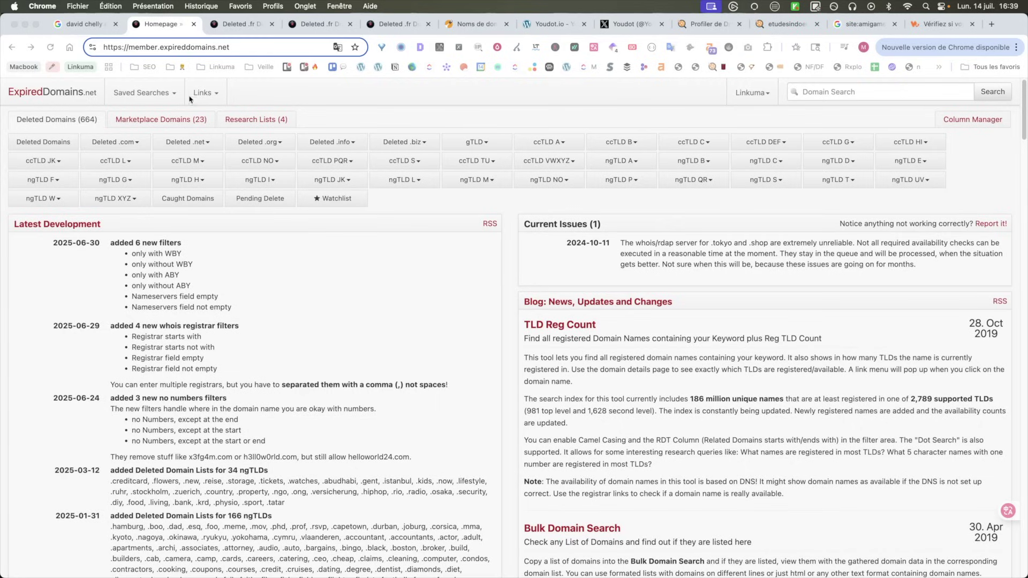
Step: Review the Google results about expired domains, from the videos down to the Refdomaine ebook
left_click(84, 27)
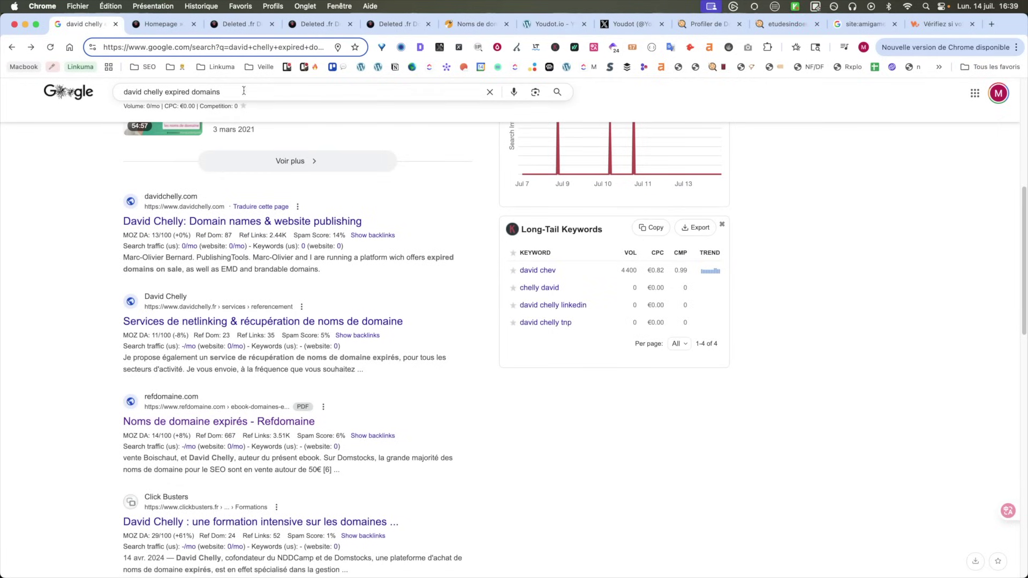
scroll(125, 223, "up", 10)
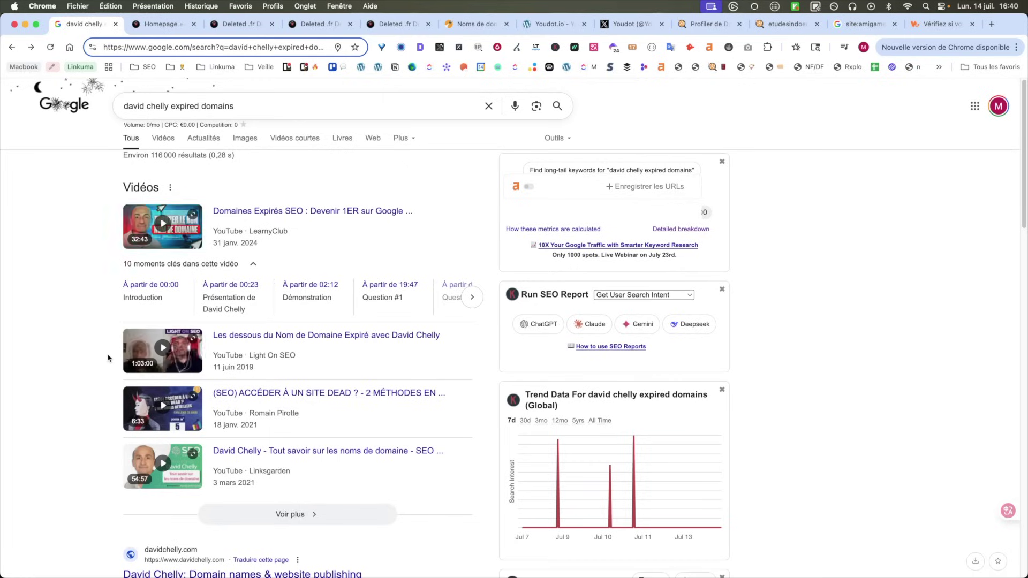
scroll(57, 426, "down", 3)
scroll(164, 431, "down", 3)
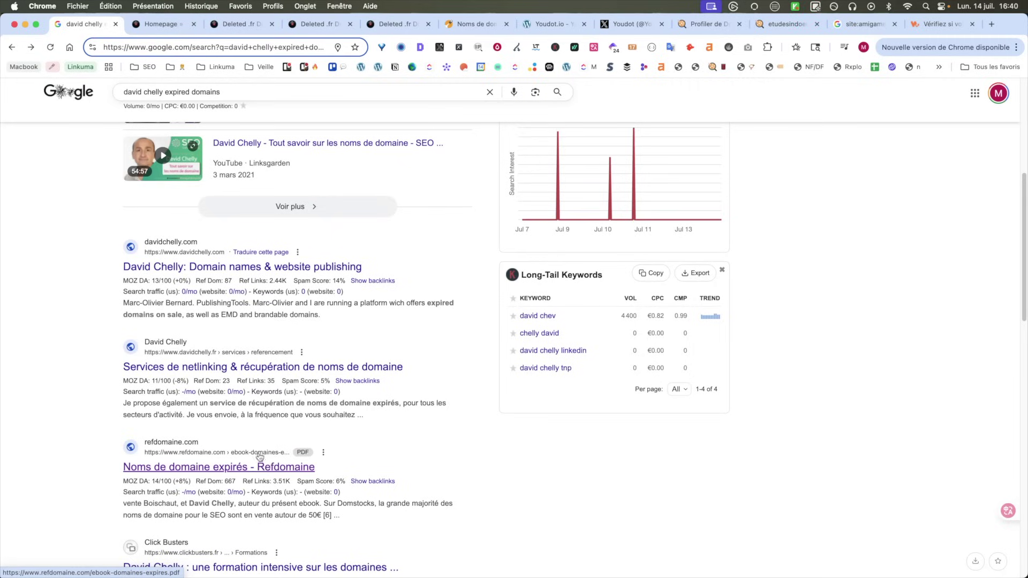
Step: Go to the Deleted .fr Domains list on ExpiredDomains.net and show its filters, including the registrar criteria
left_click(161, 24)
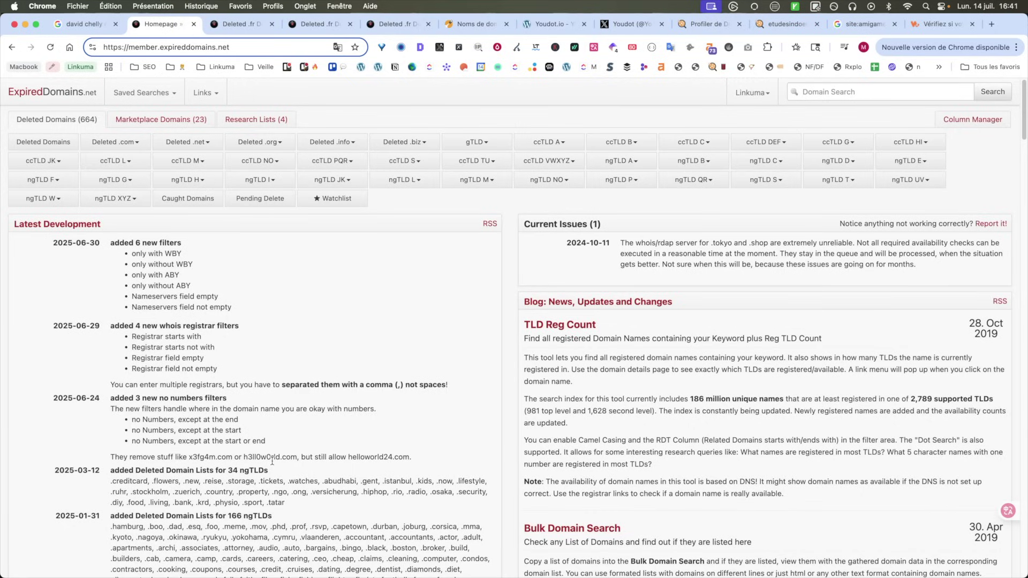
left_click(238, 23)
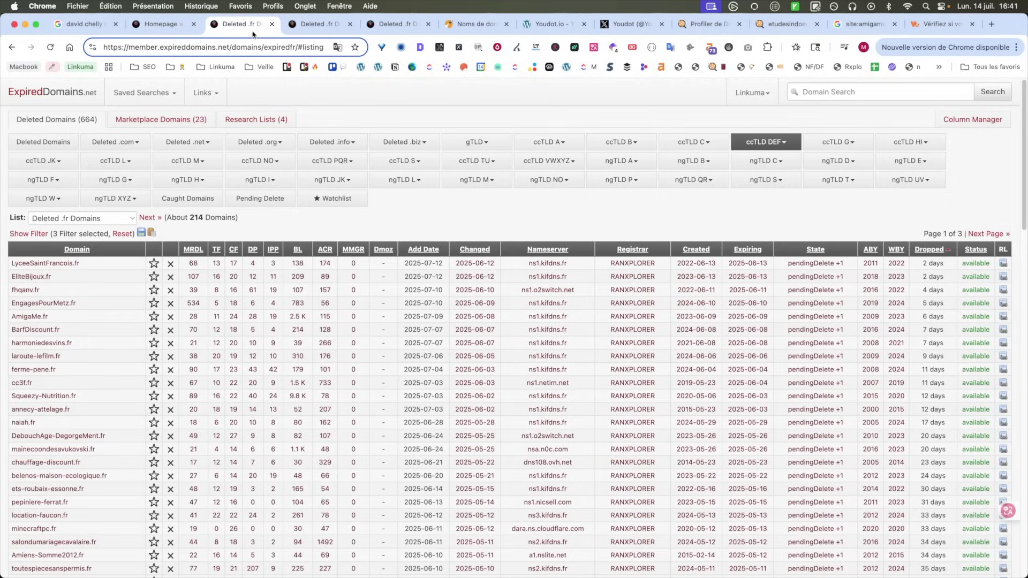
left_click(29, 234)
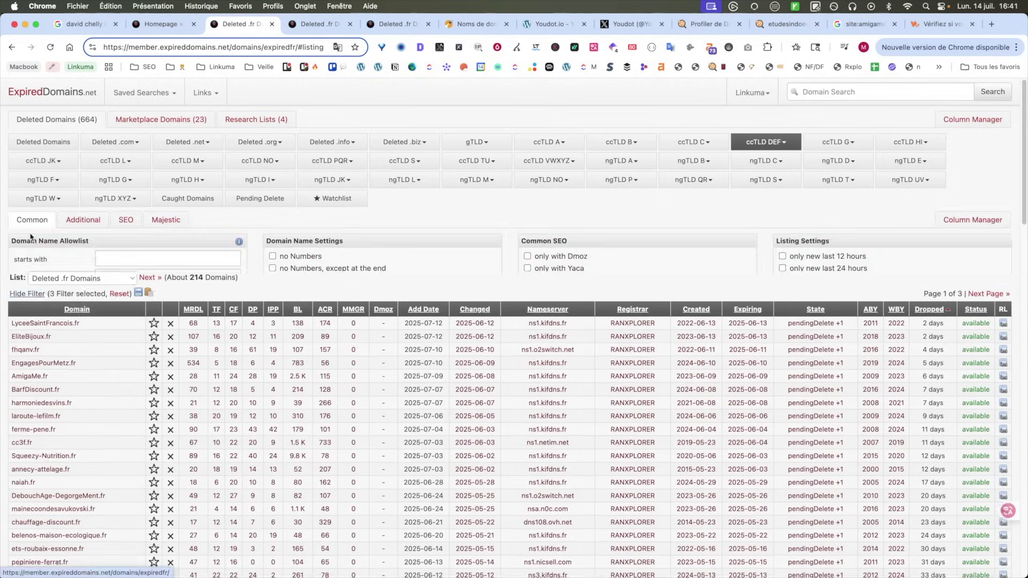
scroll(215, 274, "down", 5)
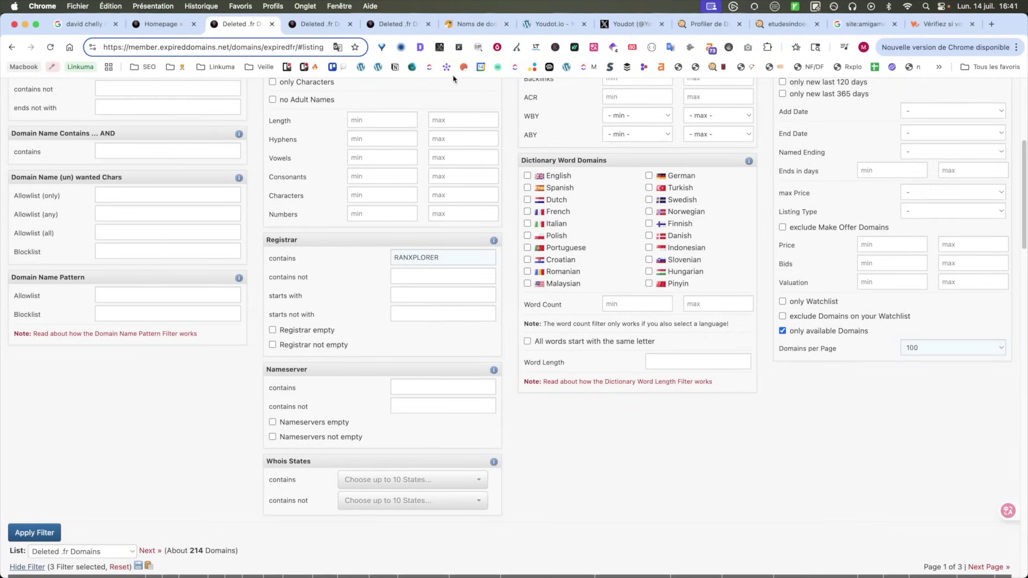
Step: Look at the KifDom home page and the deleted .fr list showing DomRaider domains
key("super+6")
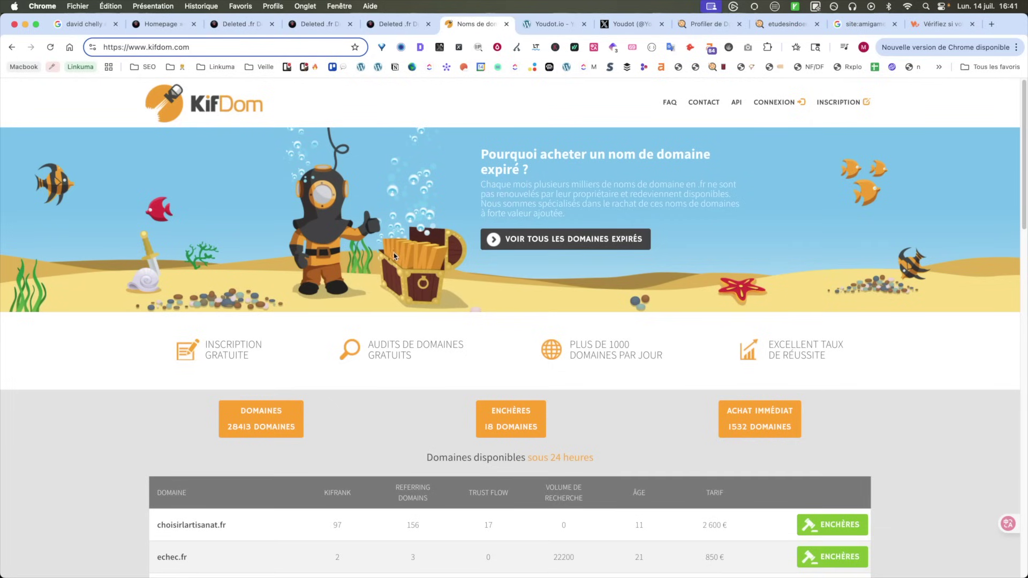
scroll(392, 252, "down", 1)
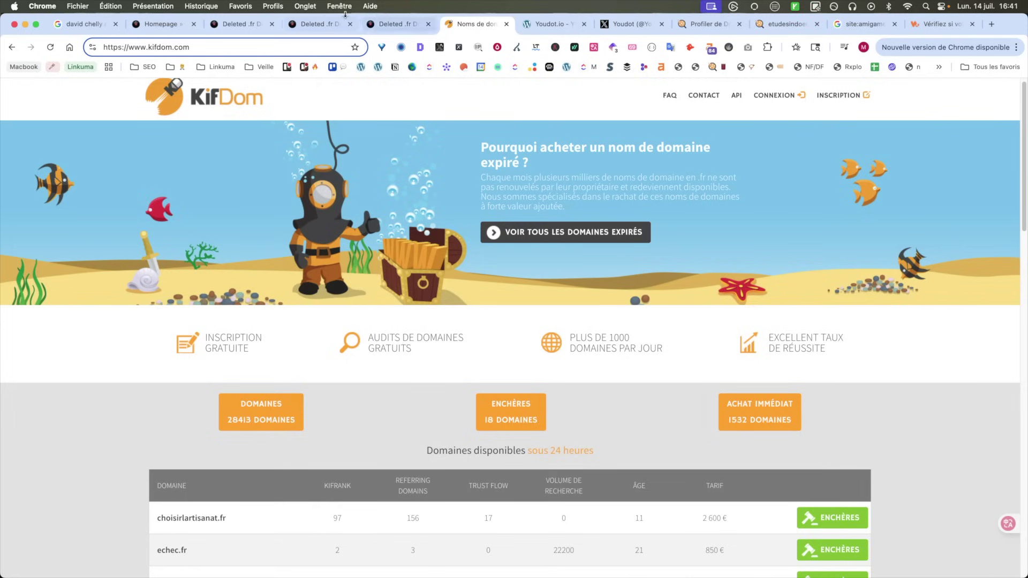
left_click(238, 25)
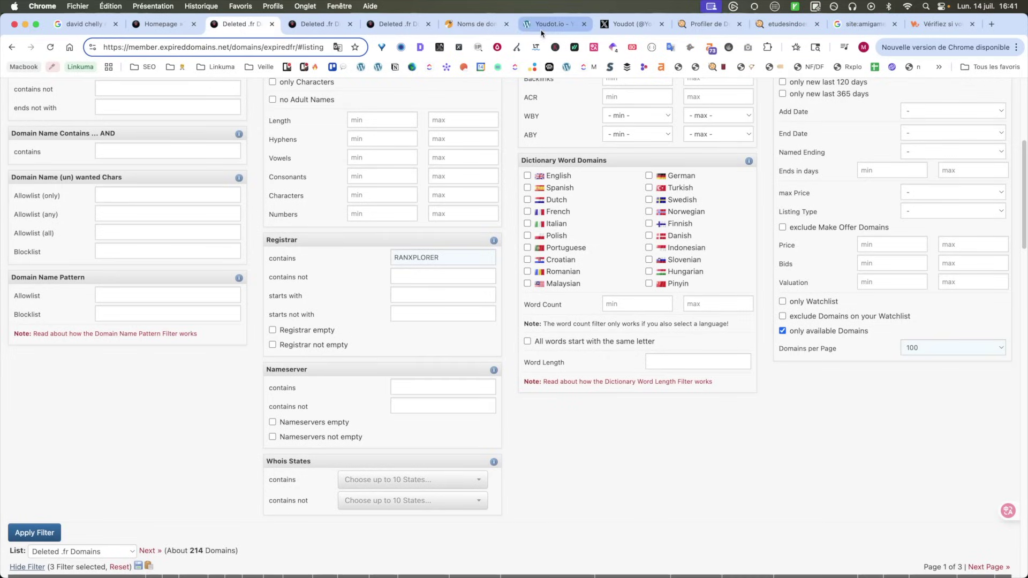
left_click(315, 24)
left_click(396, 24)
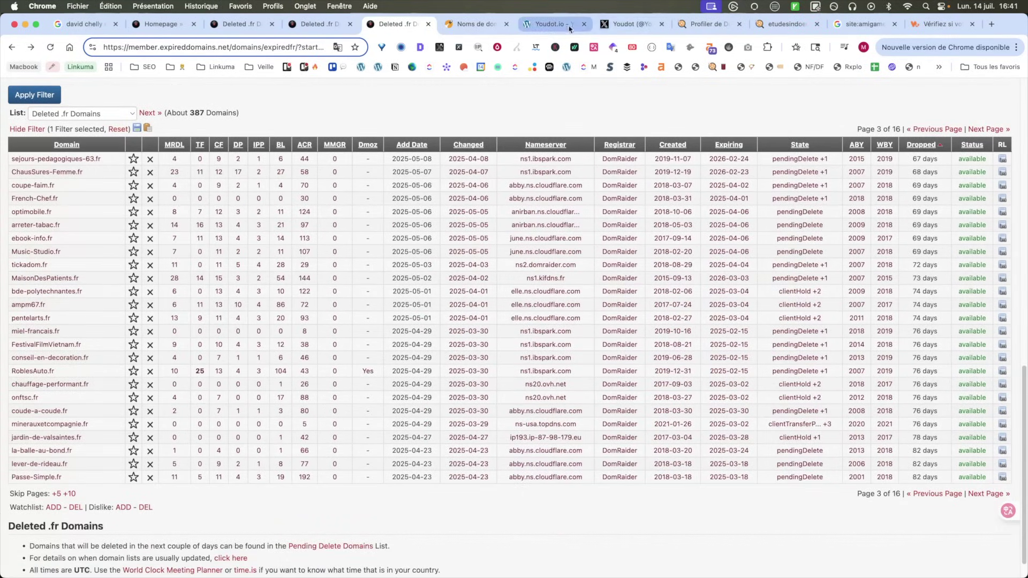
Step: View the Youdot.io site and the description on Youdot's X profile
left_click(550, 30)
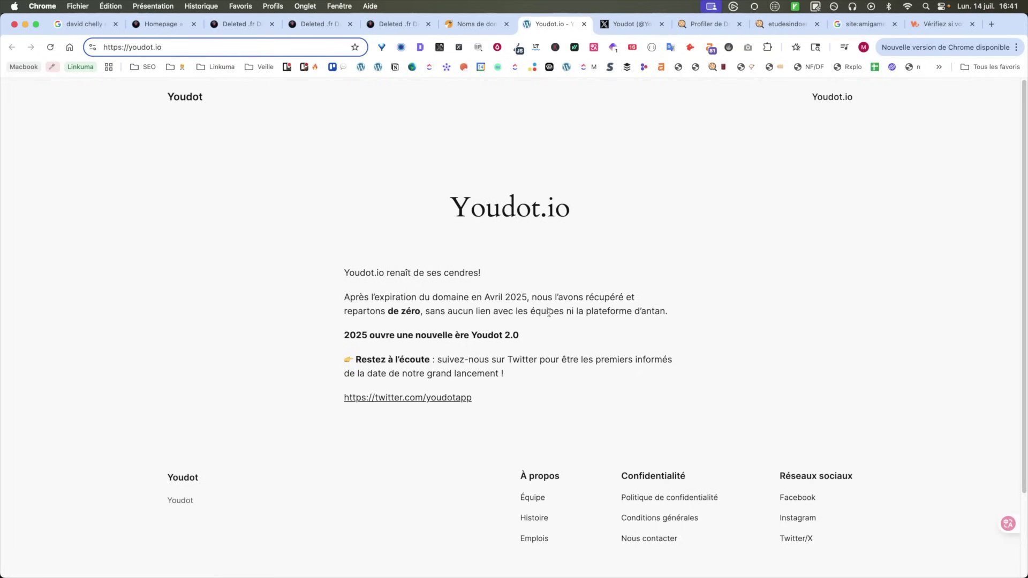
left_click(623, 25)
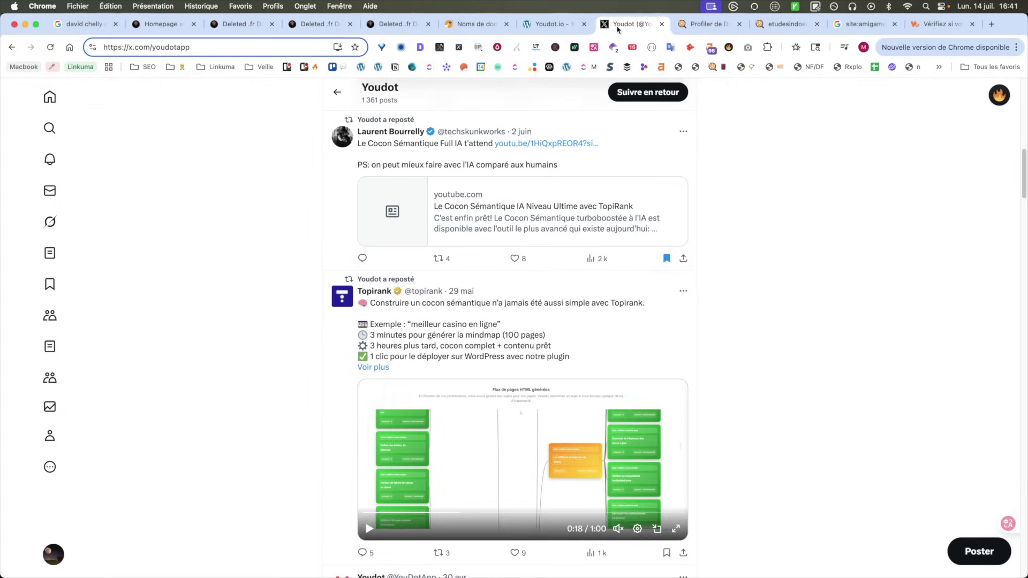
scroll(268, 322, "up", 2)
scroll(279, 324, "up", 8)
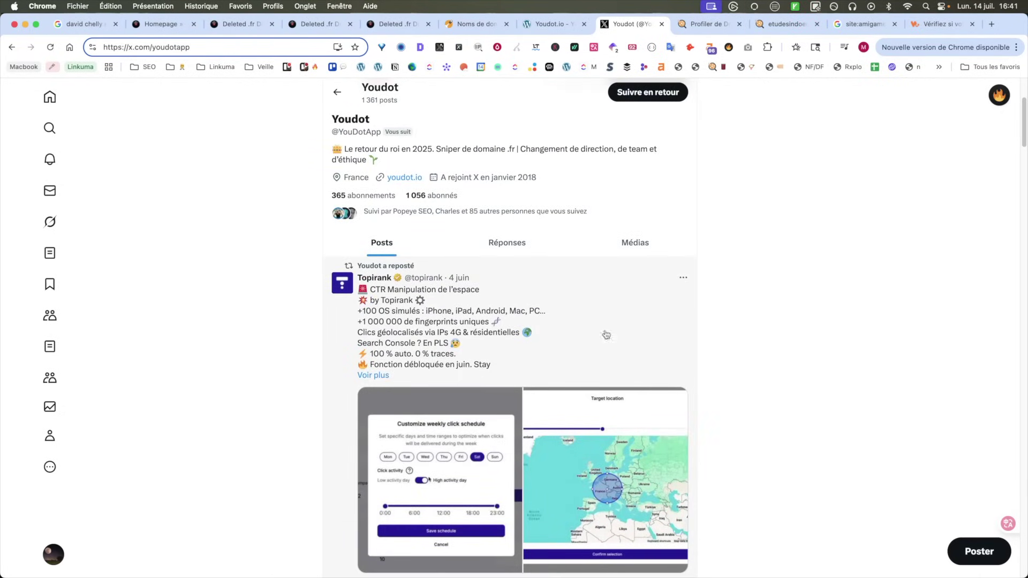
Step: Review and apply the deleted .fr filter with registrar RANXPLORER, only available domains and 100 domains per page
left_click(244, 25)
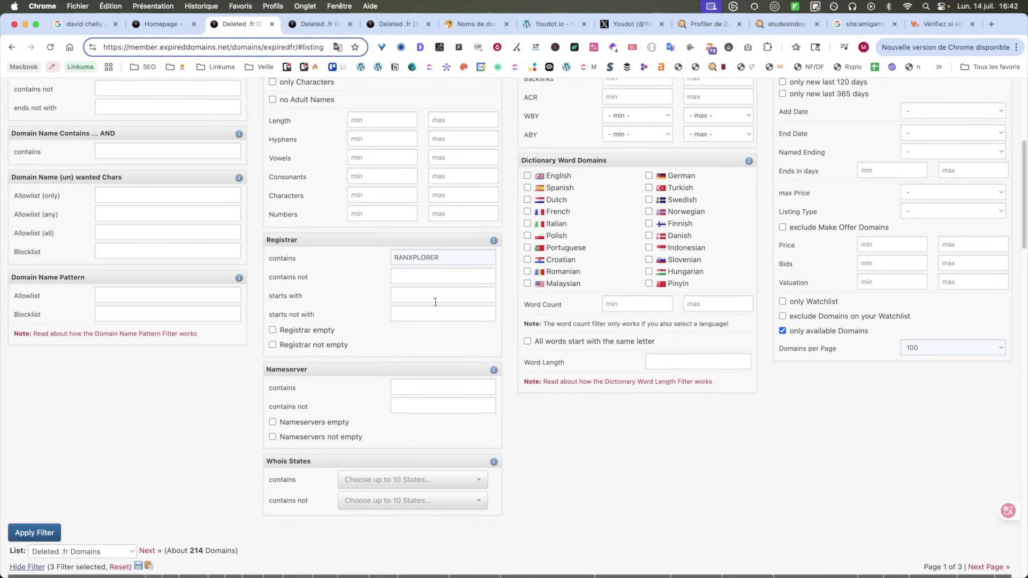
scroll(442, 308, "up", 5)
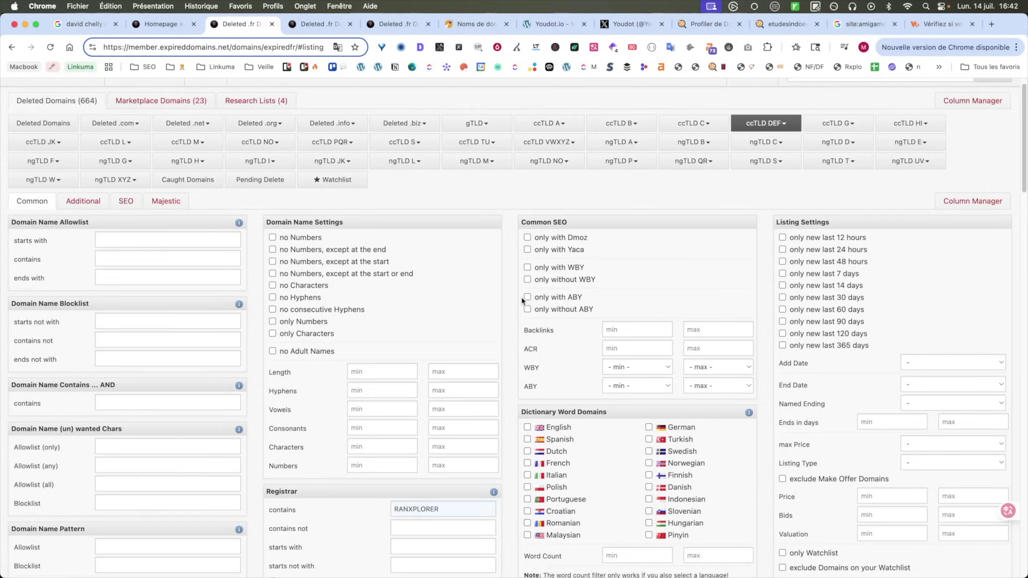
scroll(514, 294, "down", 3)
scroll(514, 295, "up", 2)
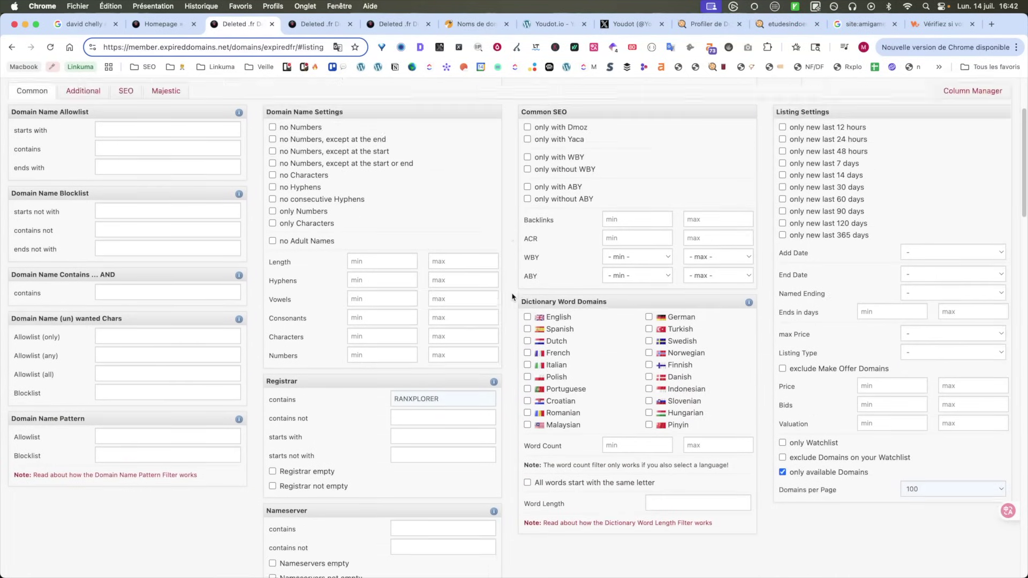
scroll(426, 388, "down", 1)
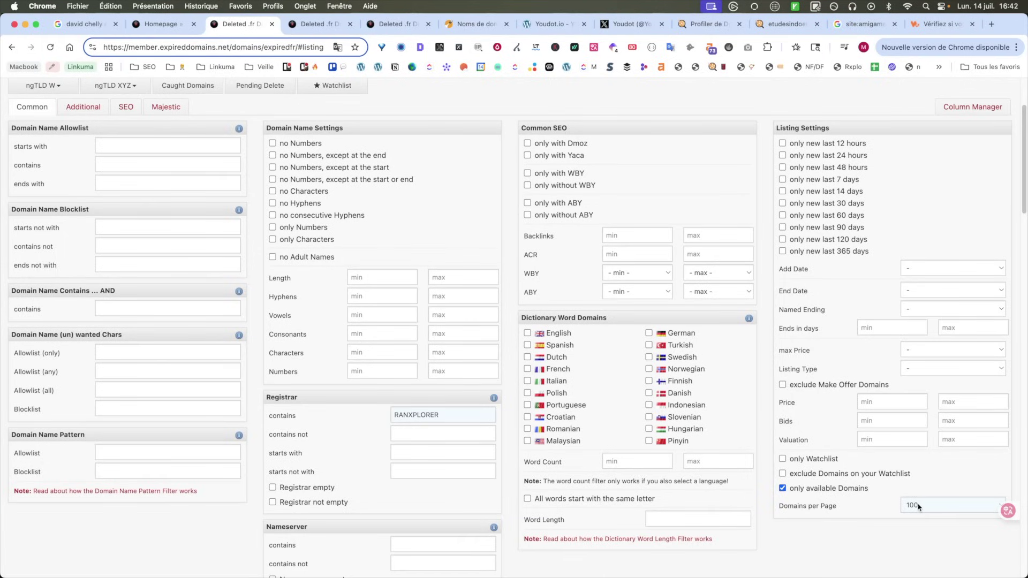
scroll(921, 505, "down", 4)
left_click(34, 501)
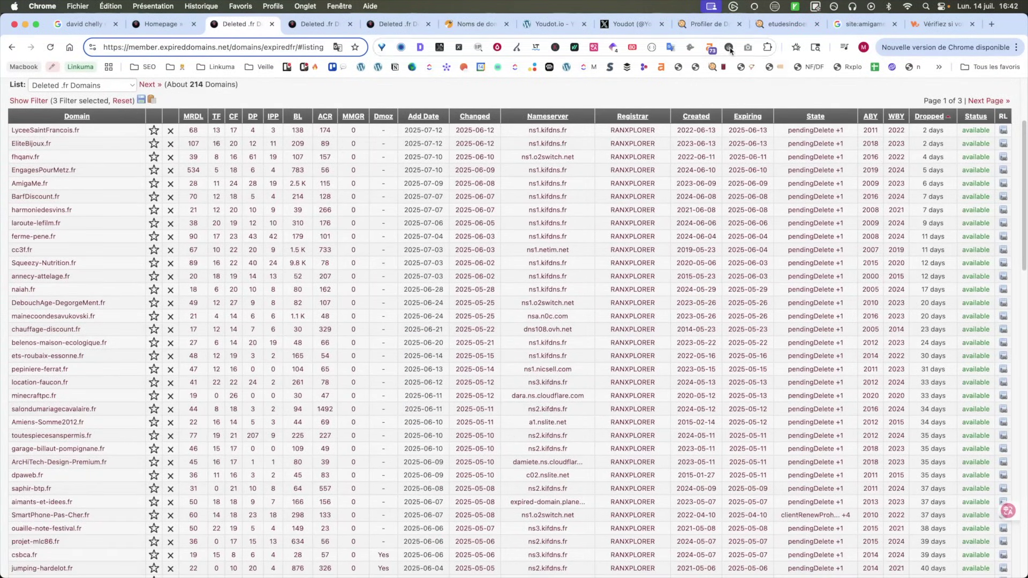
Step: Open the Profiler de Domaines in SEObserver's Labs and paste the list of deleted .fr domains as URLs
left_click(715, 30)
scroll(533, 271, "up", 15)
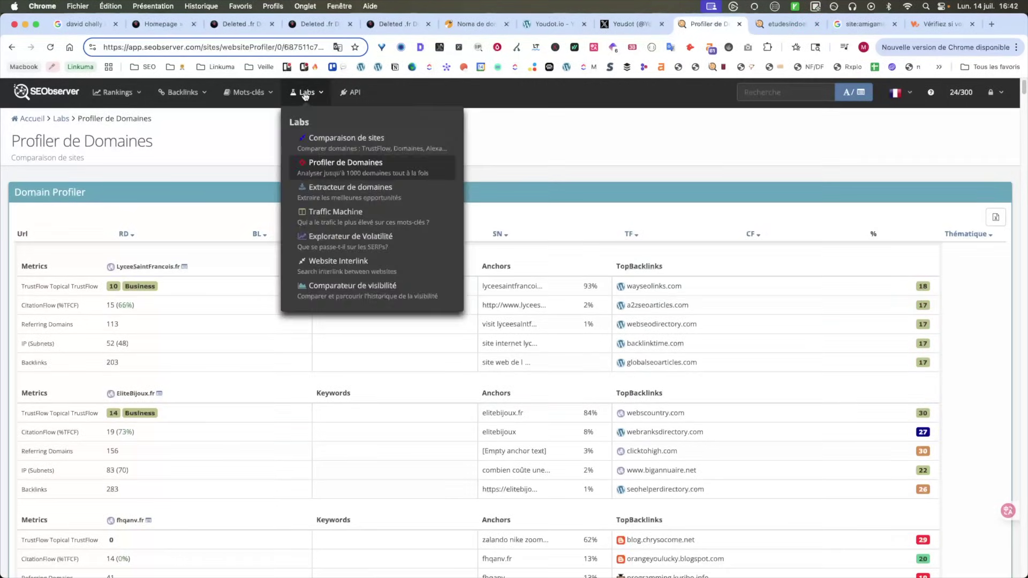
left_click(46, 97)
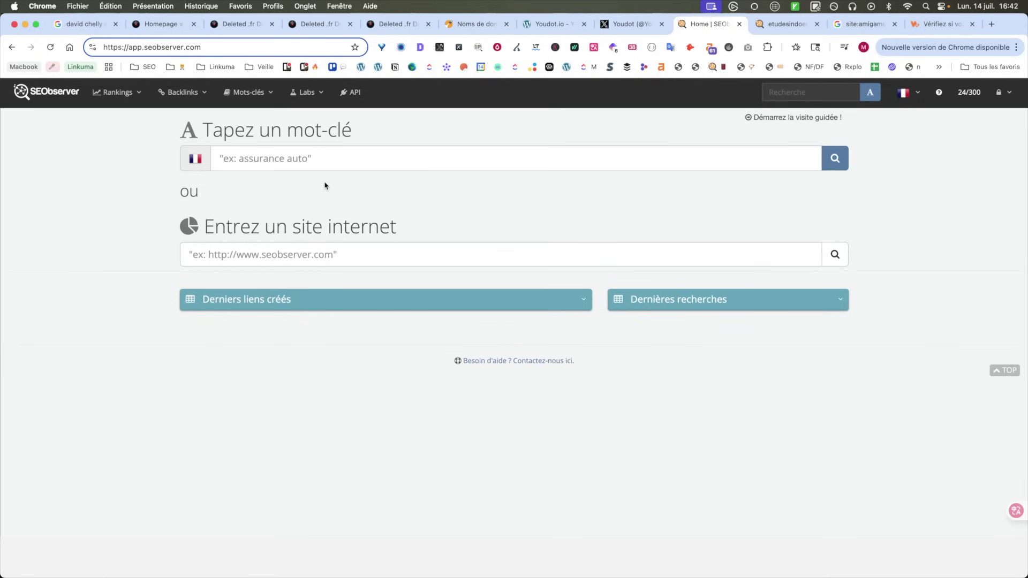
left_click(316, 94)
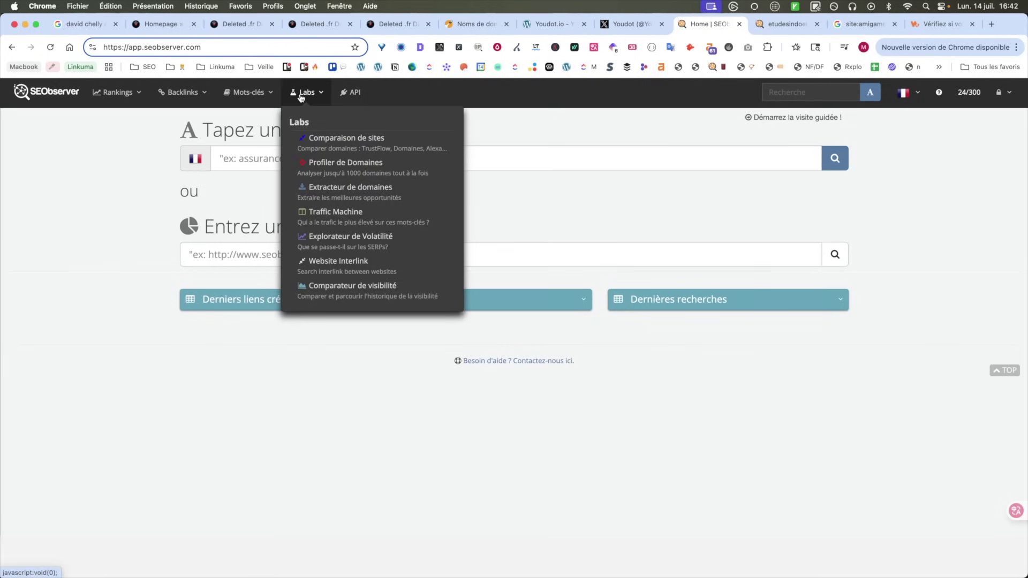
left_click(376, 169)
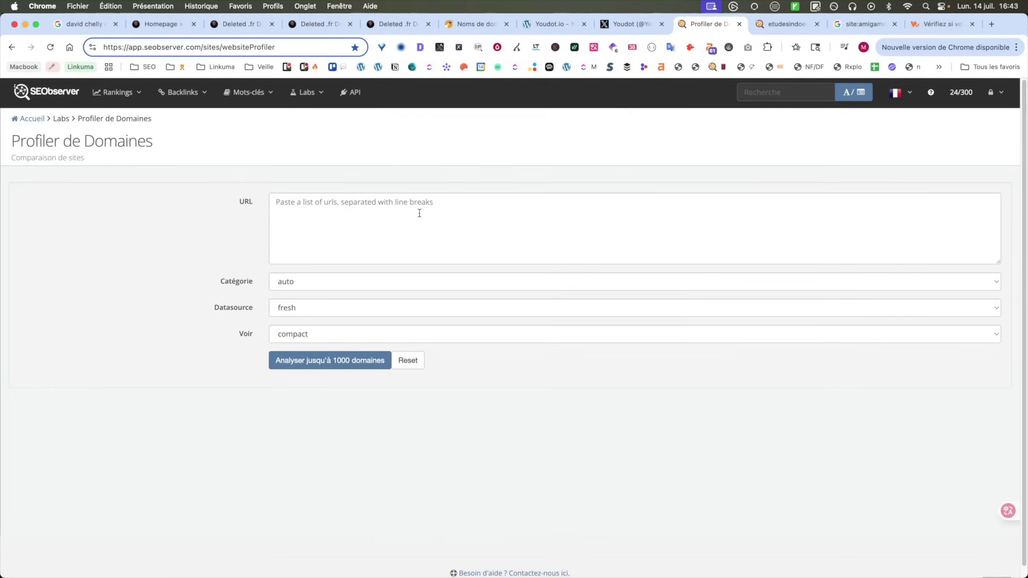
left_click(372, 209)
key("cmd+v")
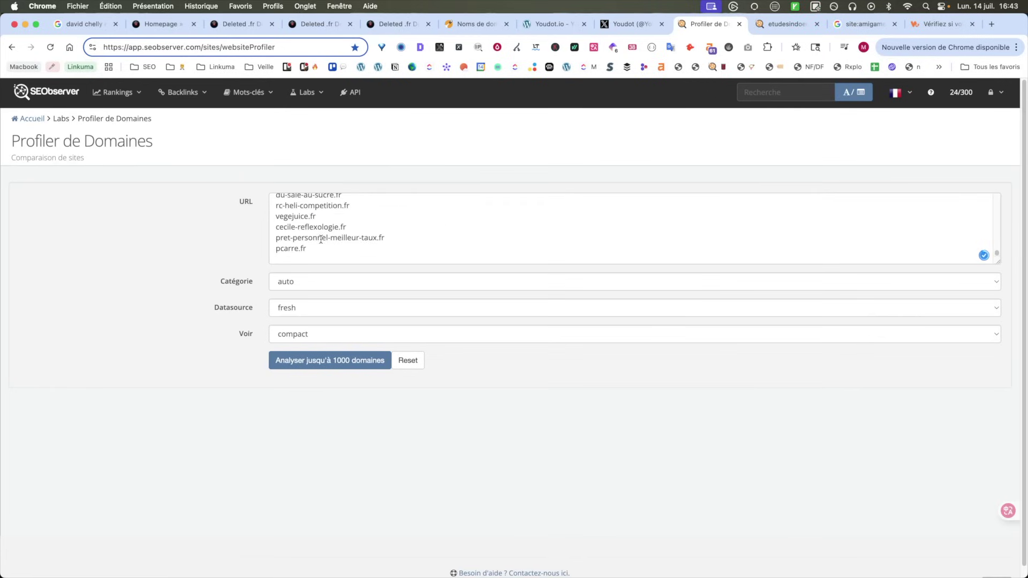
Step: Look through the filtered deleted .fr domains on ExpiredDomains.net from one end to the other
left_click(219, 32)
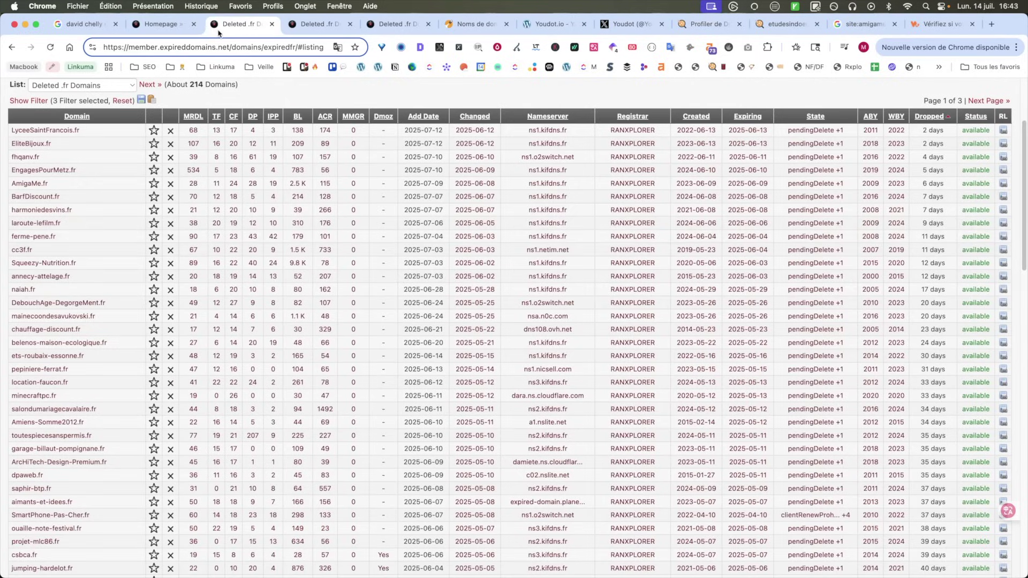
scroll(605, 267, "down", 10)
scroll(493, 329, "up", 15)
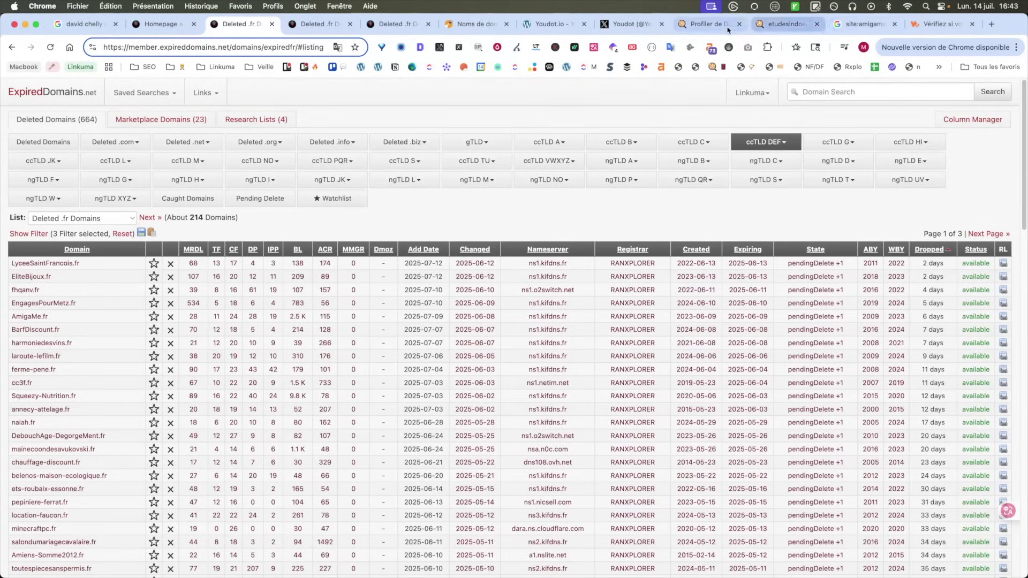
Step: Run the SEObserver domain analysis on the list with the category set to domain and the view set to detailed
left_click(707, 24)
key("super+a")
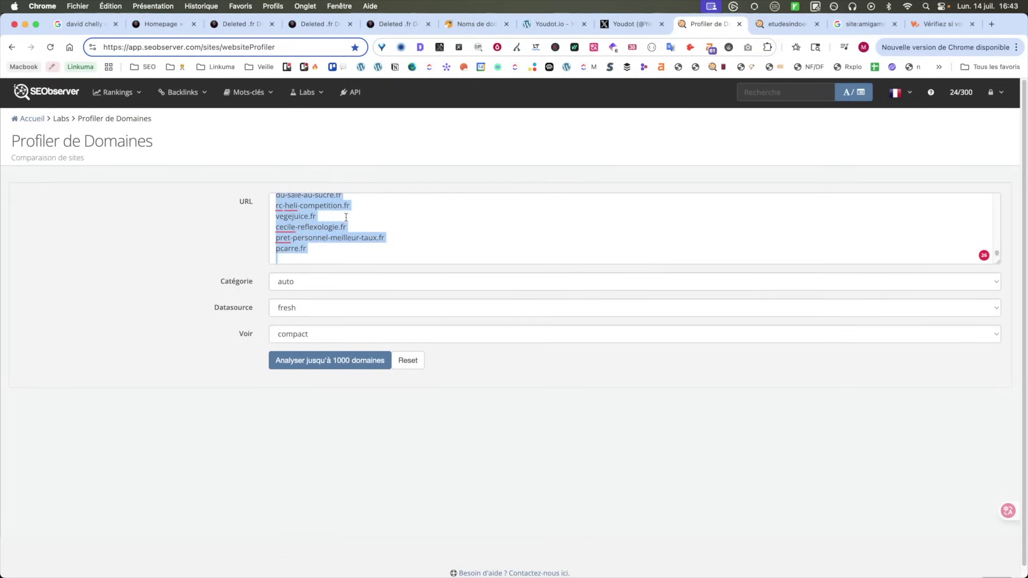
left_click(316, 282)
left_click(316, 294)
left_click(316, 334)
left_click(316, 346)
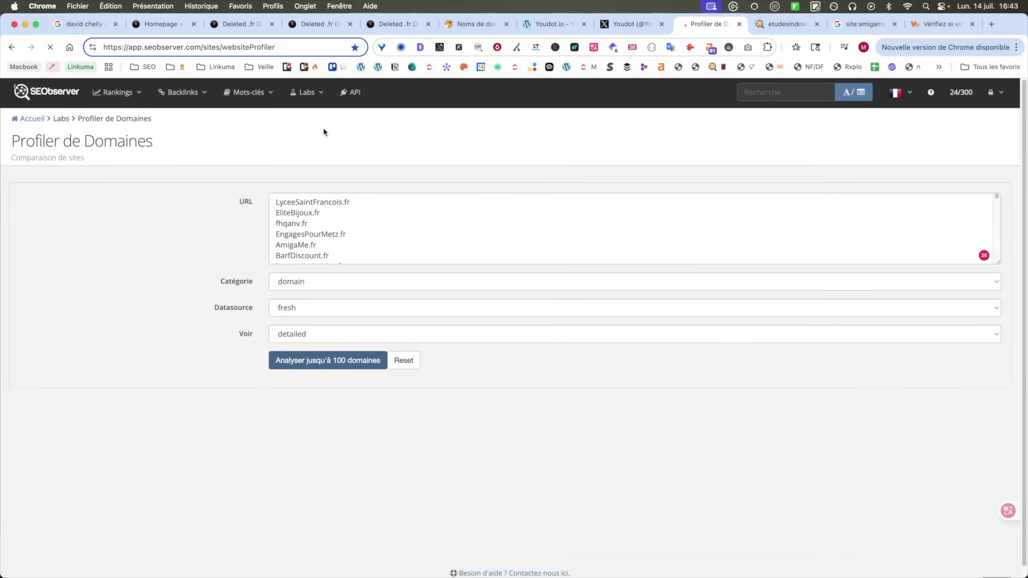
Step: Open the LyceeSaintFrancois.fr report from the profiler results in a separate tab and examine its top backlinks
left_click(235, 24)
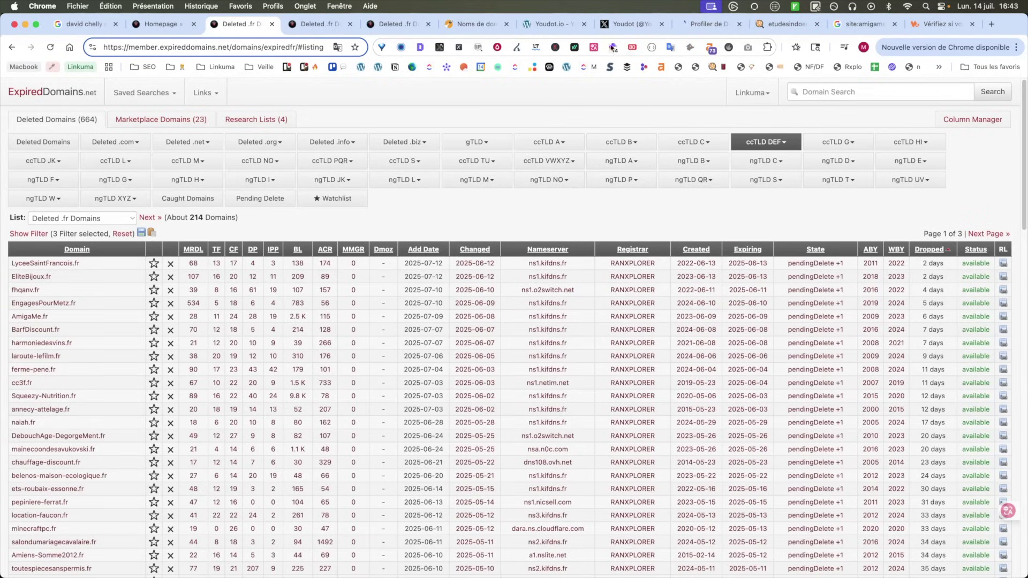
left_click(709, 23)
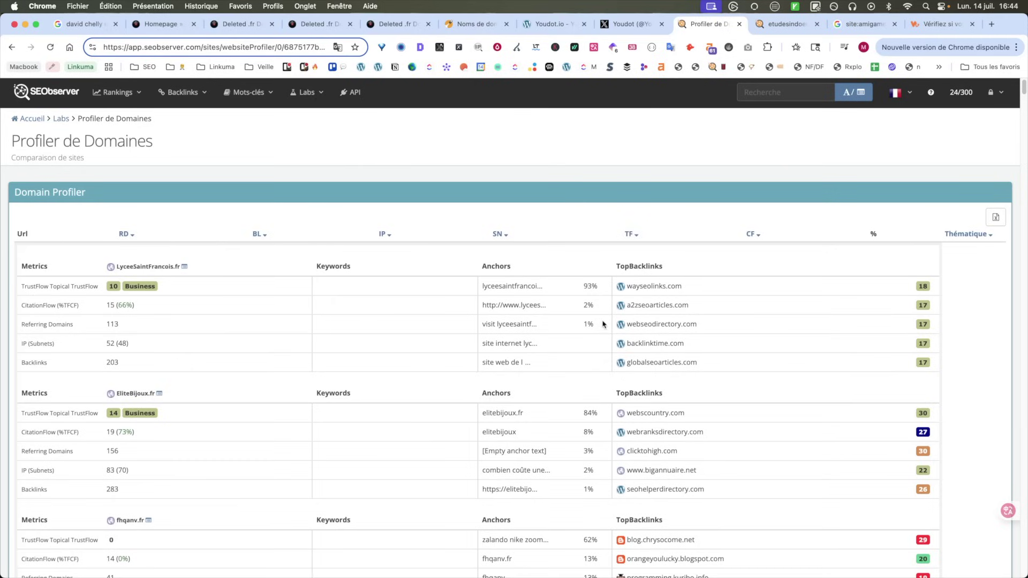
left_click(184, 266, "super")
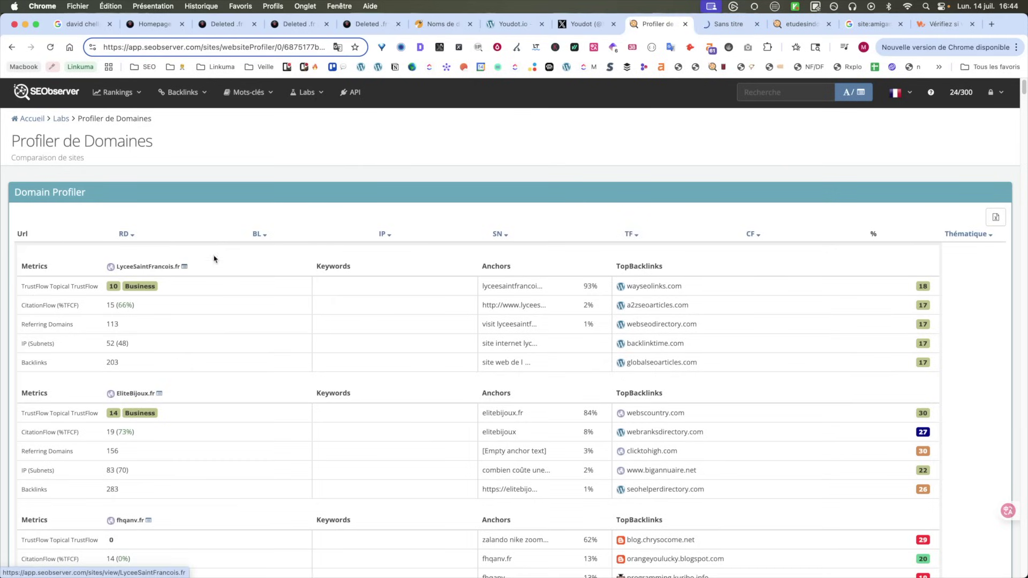
left_click(726, 24)
scroll(663, 322, "down", 15)
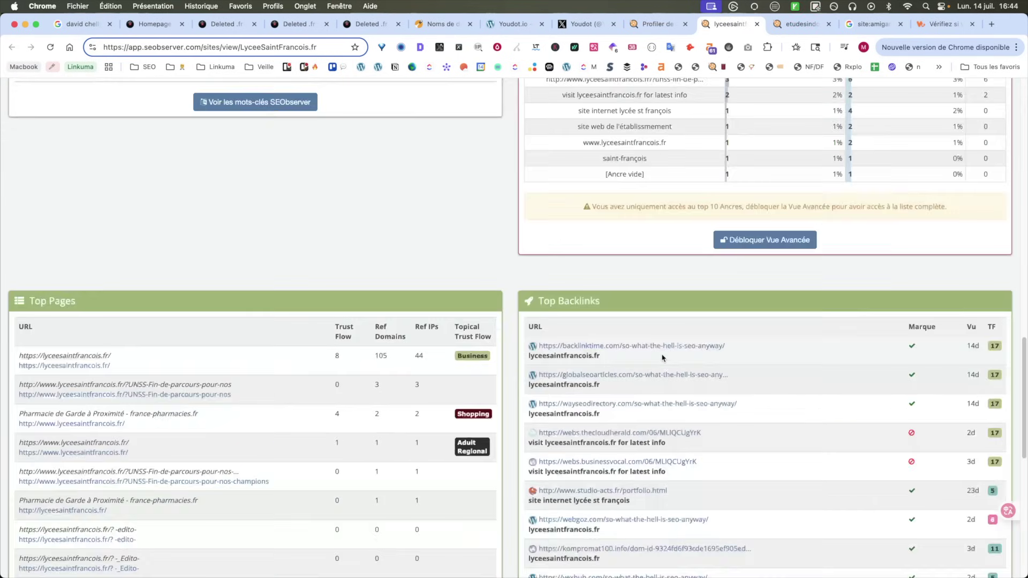
scroll(662, 358, "down", 3)
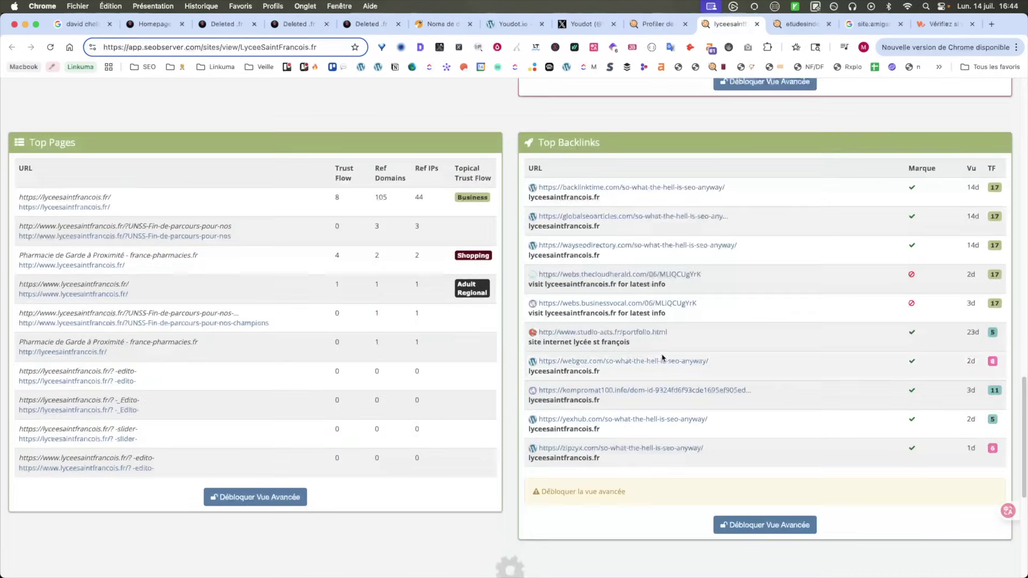
Step: Open the zipzyx.com, yexhub.com, wayseodirectory.com and globalseoarticles.com backlinks in separate browser tabs
left_click(638, 450, "super")
left_click(653, 420, "super")
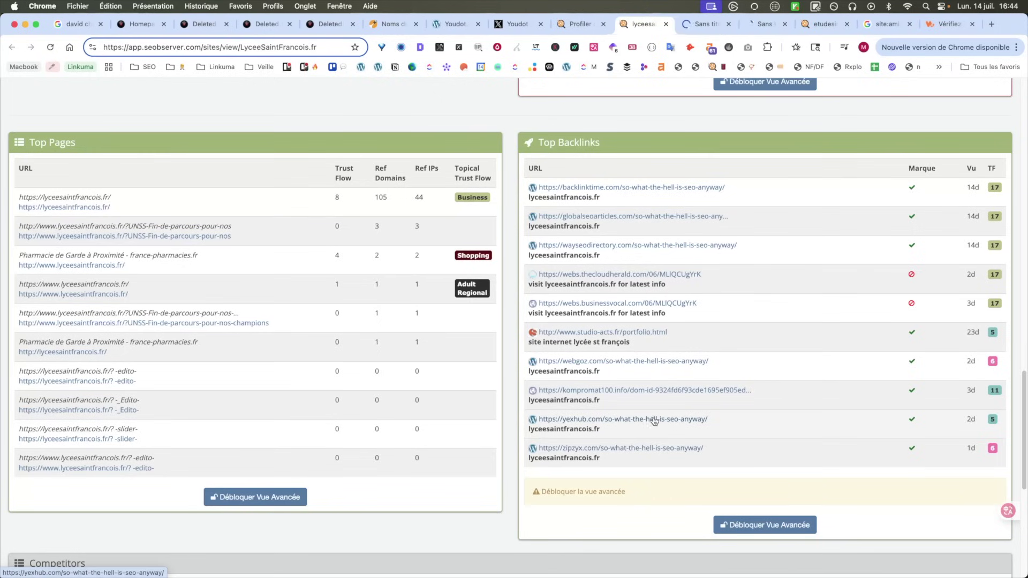
left_click(616, 247, "super")
left_click(624, 217, "super")
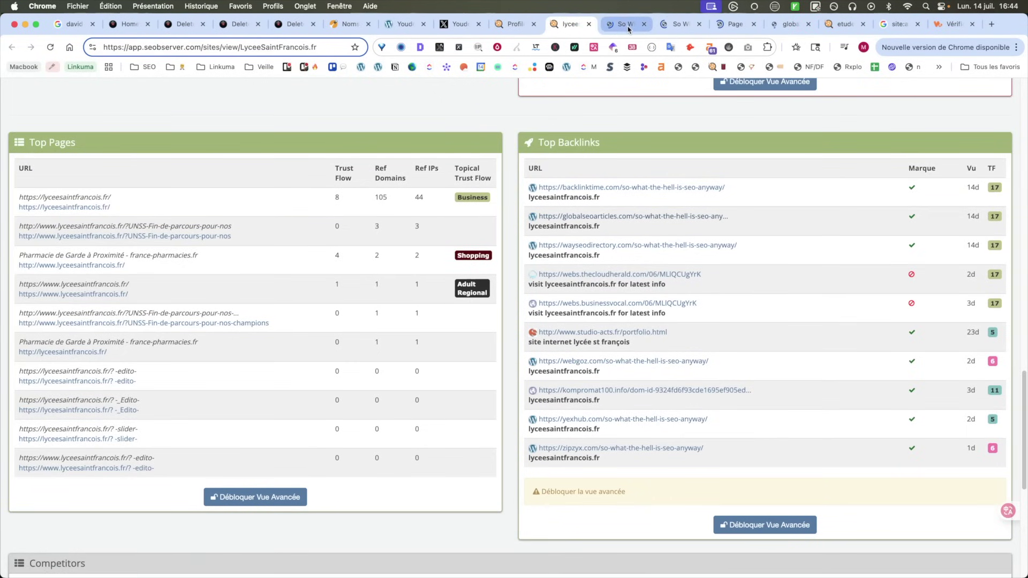
Step: Inspect the opened backlink pages, including yexhub.com and wayseodirectory.com, and return to the LyceeSaintFrancois.fr report
left_click(623, 24)
left_click(679, 24)
left_click(735, 24)
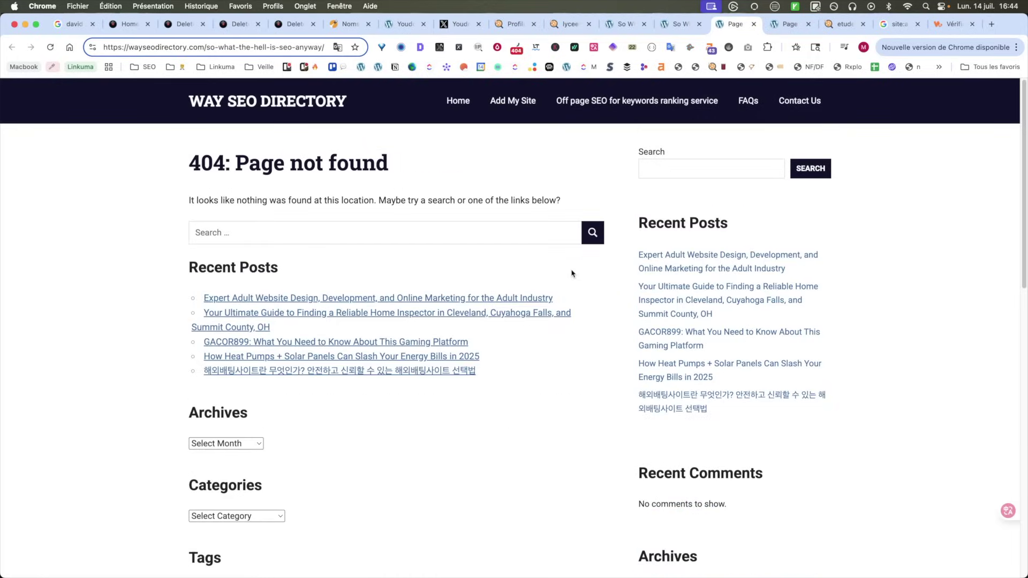
left_click(679, 24)
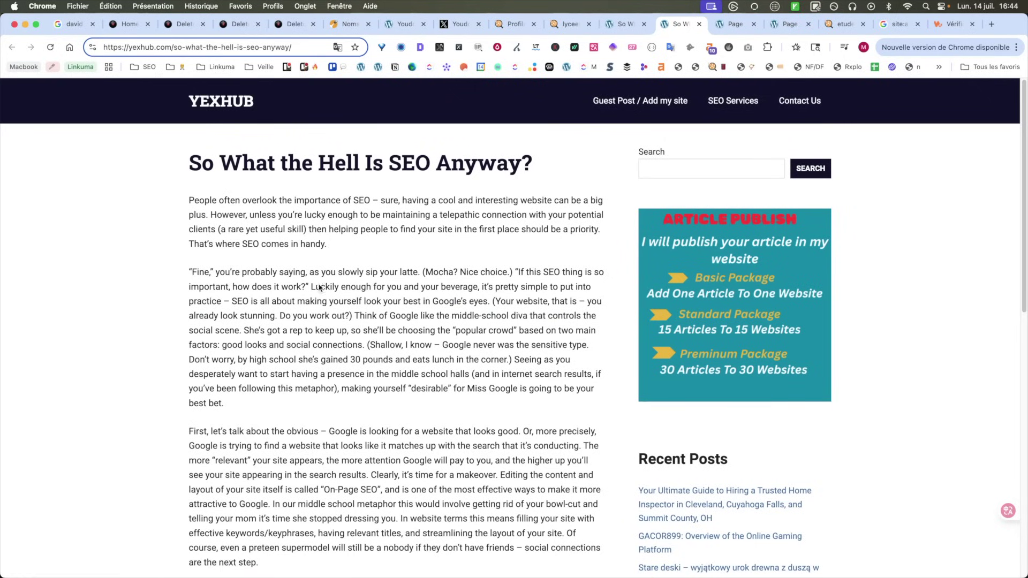
left_click(568, 24)
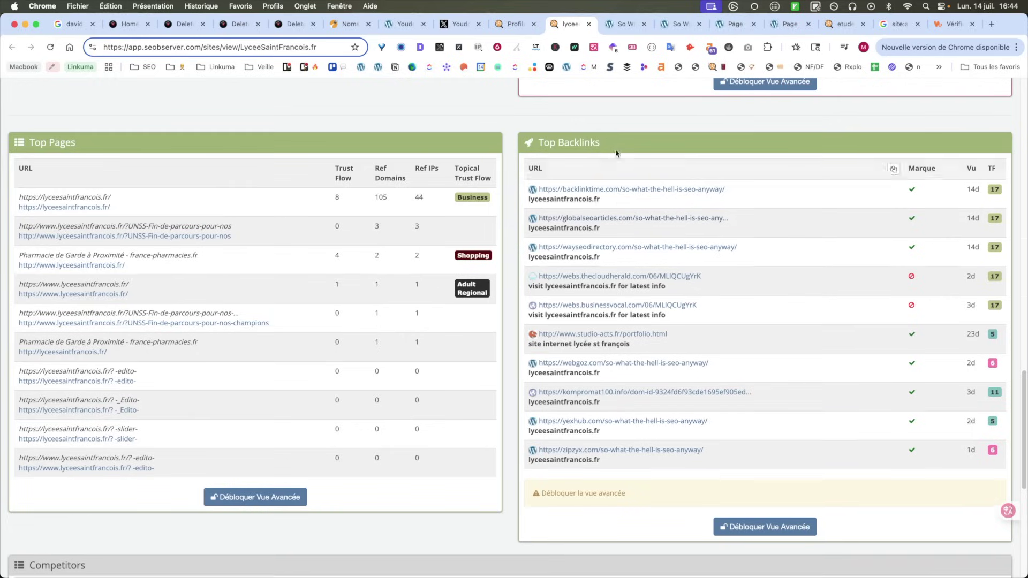
Step: Review the anchors and top backlinks in the domain profiler results from LyceeSaintFrancois.fr down to annecy-attelage.fr
left_click(515, 24)
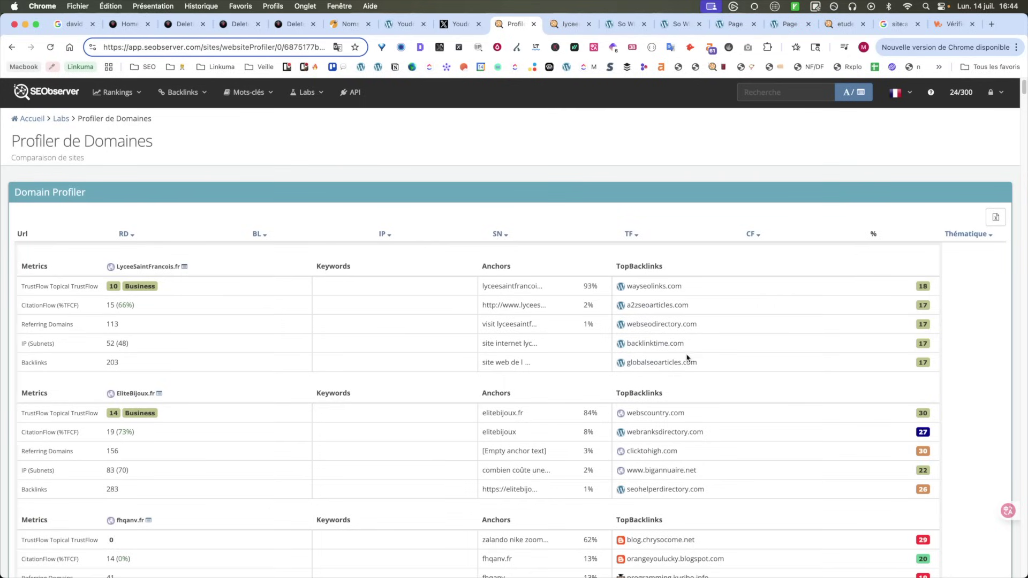
scroll(664, 355, "down", 5)
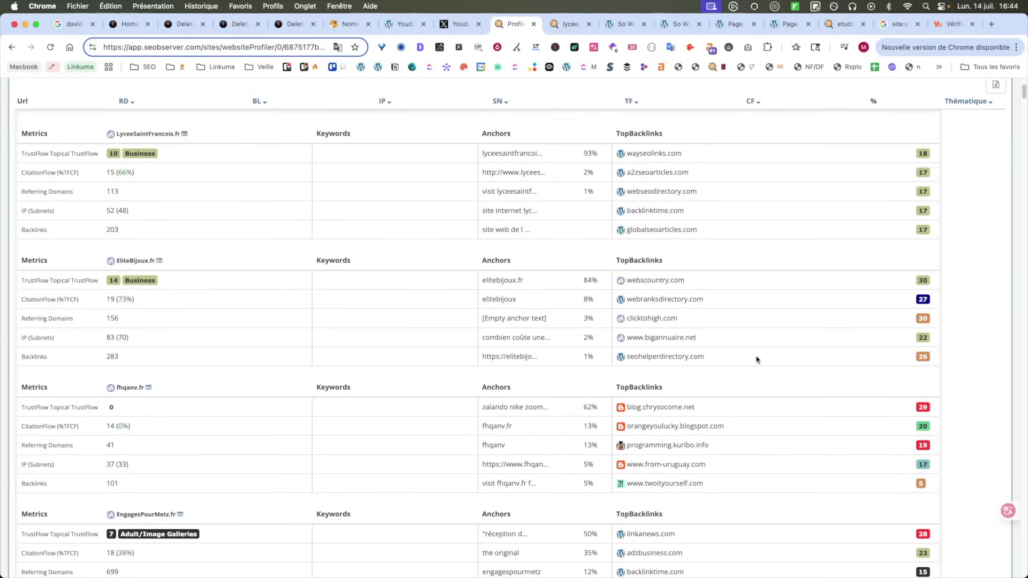
scroll(481, 382, "down", 2)
scroll(477, 412, "down", 6)
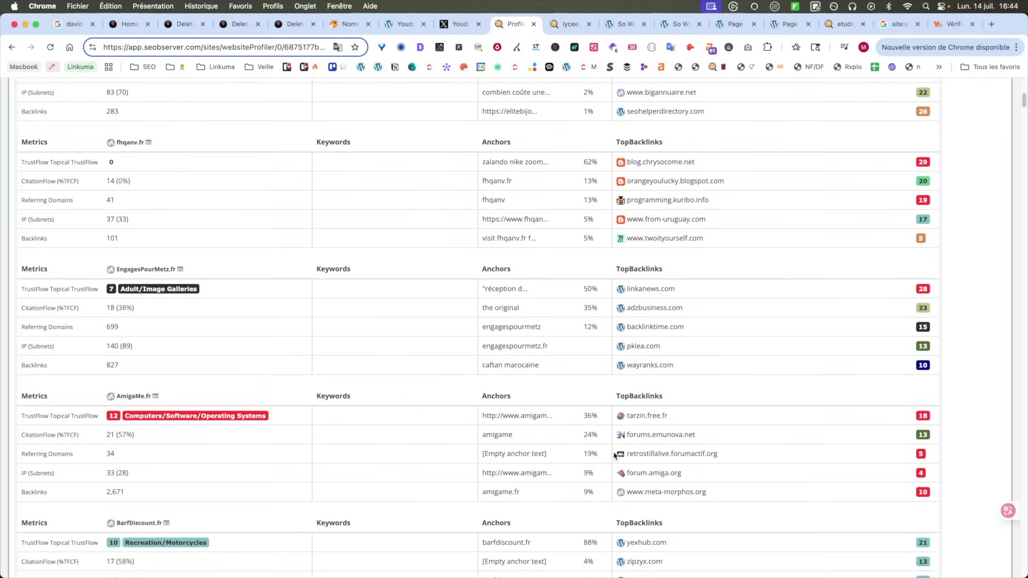
scroll(583, 440, "down", 2)
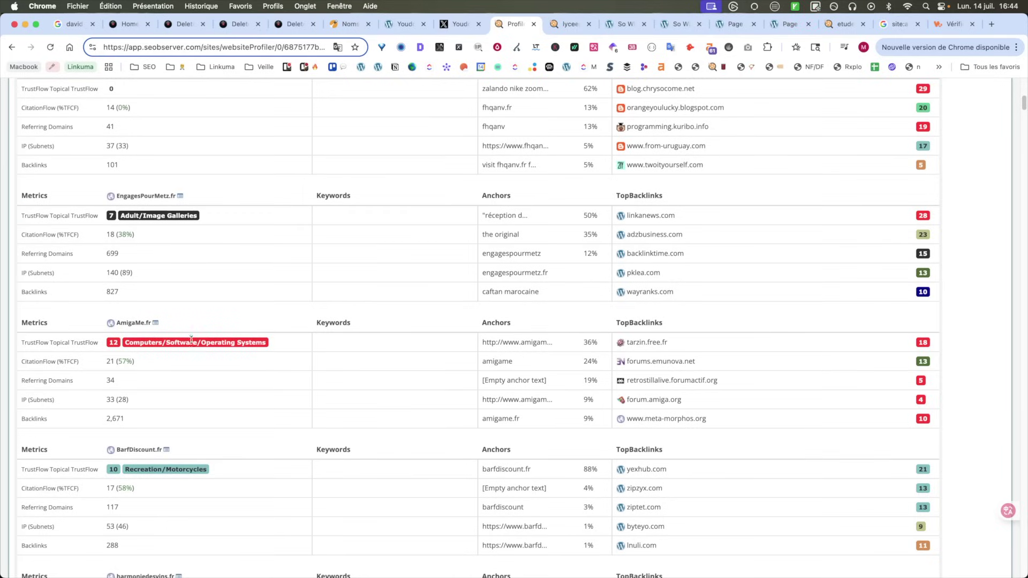
scroll(374, 398, "down", 8)
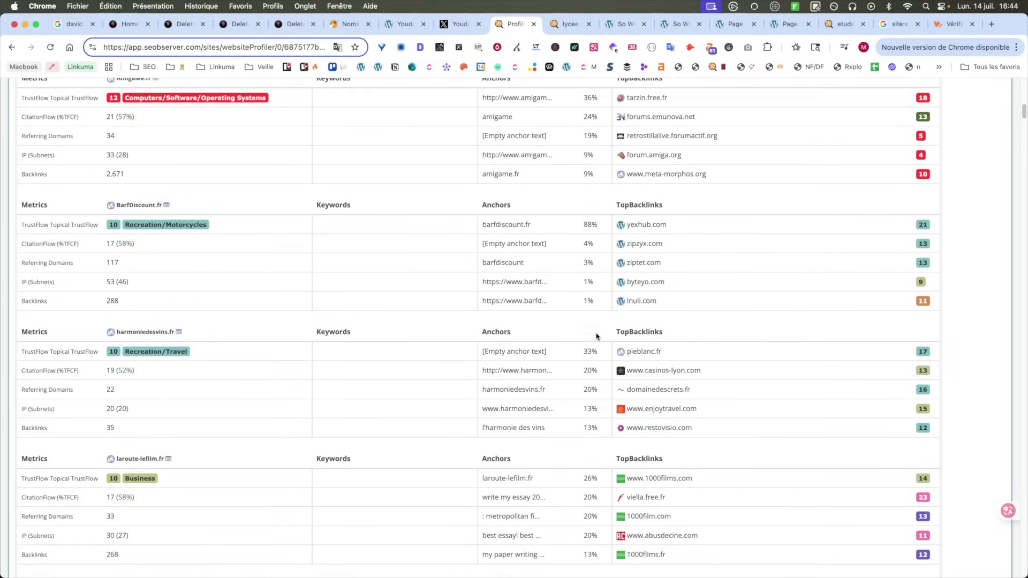
scroll(466, 379, "down", 20)
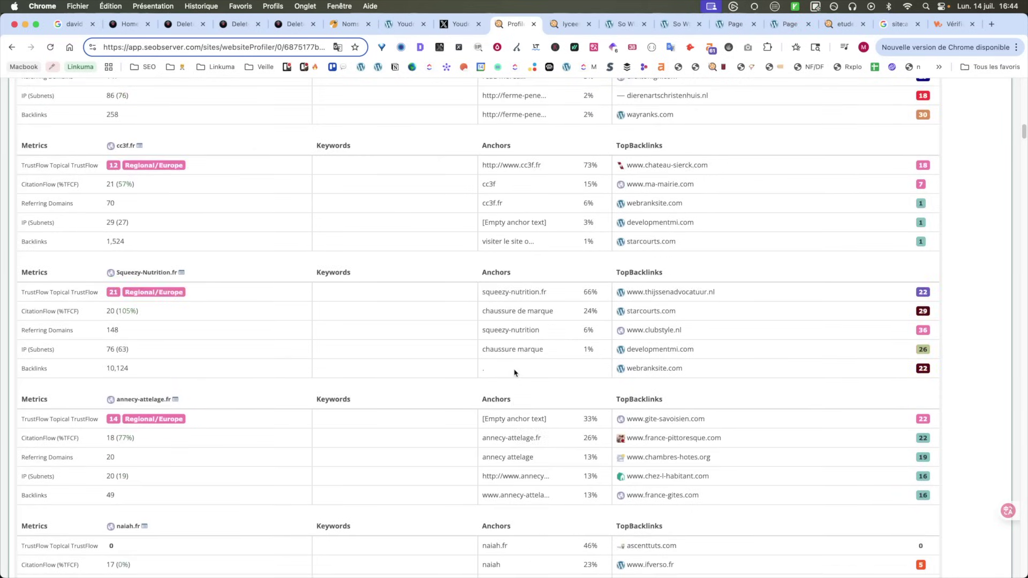
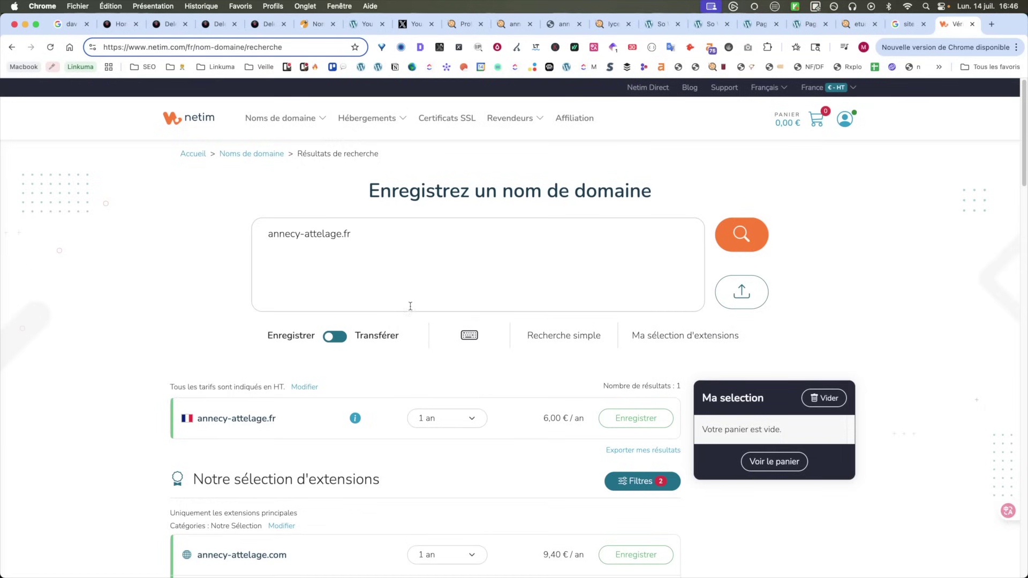
Step: Check the registration offer for annecy-attelage.fr on Netim and view the overview of its SEObserver report
scroll(842, 294, "down", 2)
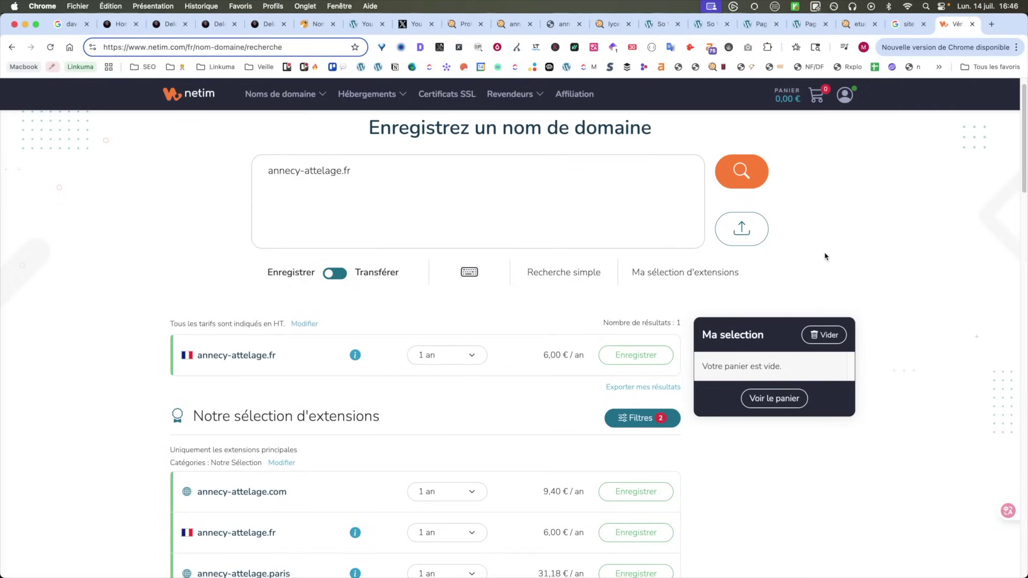
left_click(517, 26)
scroll(426, 398, "up", 5)
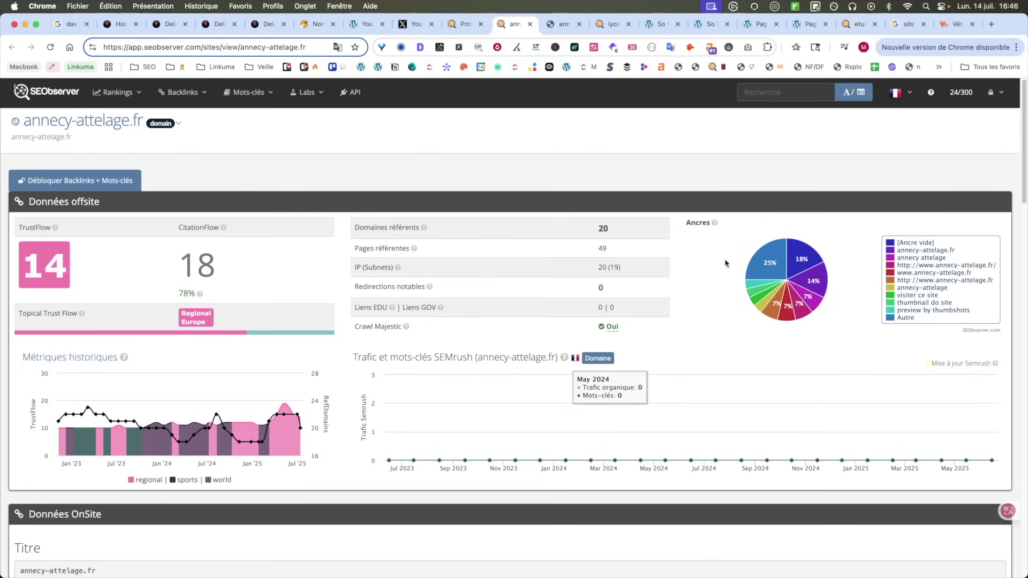
Step: Filter the DomRaider deleted .fr list on ExpiredDomains.net to only available domains, with 100 domains per page
left_click(212, 24)
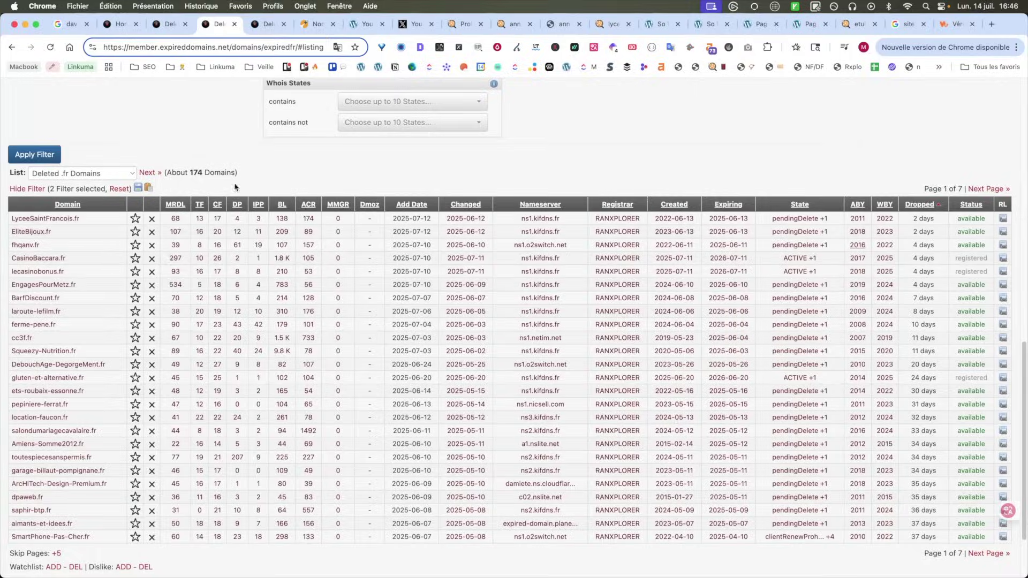
scroll(230, 187, "up", 4)
left_click(262, 24)
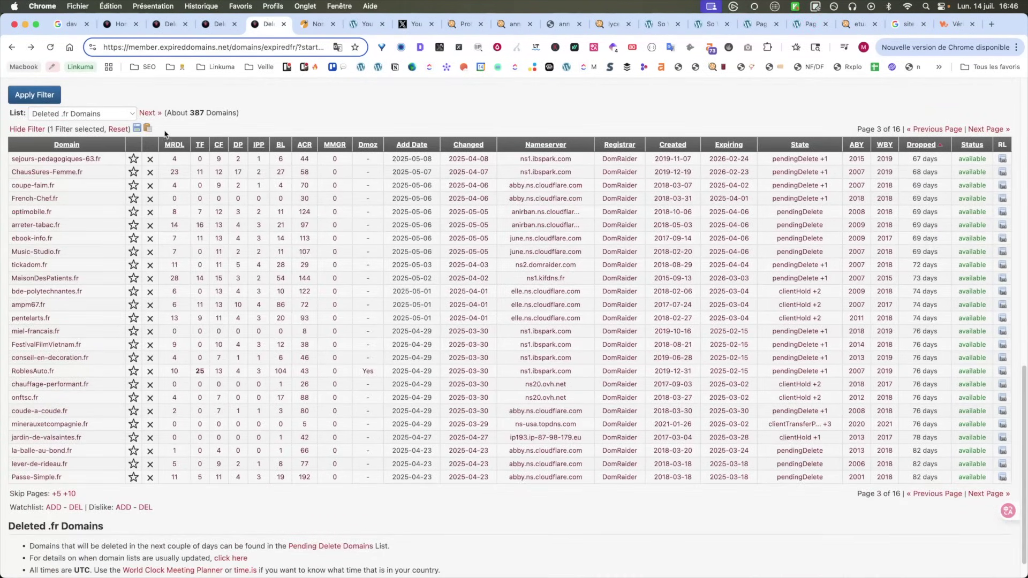
scroll(216, 188, "up", 2)
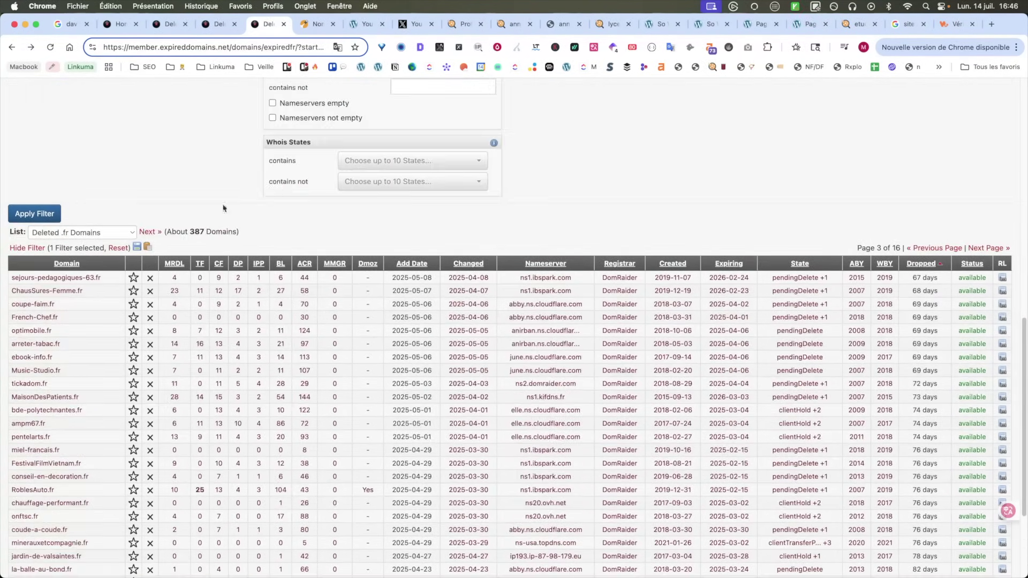
scroll(123, 209, "up", 4)
left_click(943, 230)
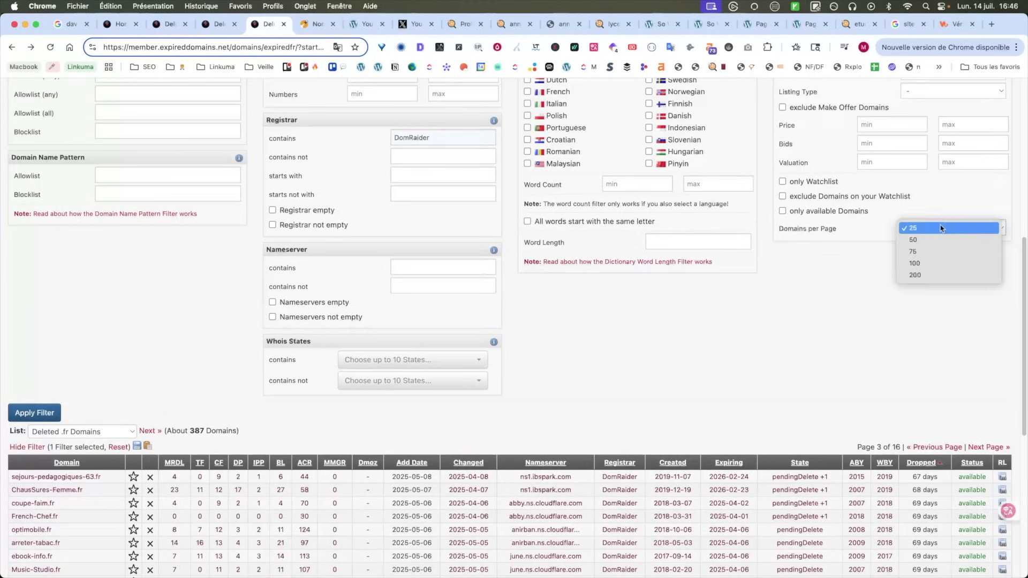
left_click(936, 262)
left_click(799, 213)
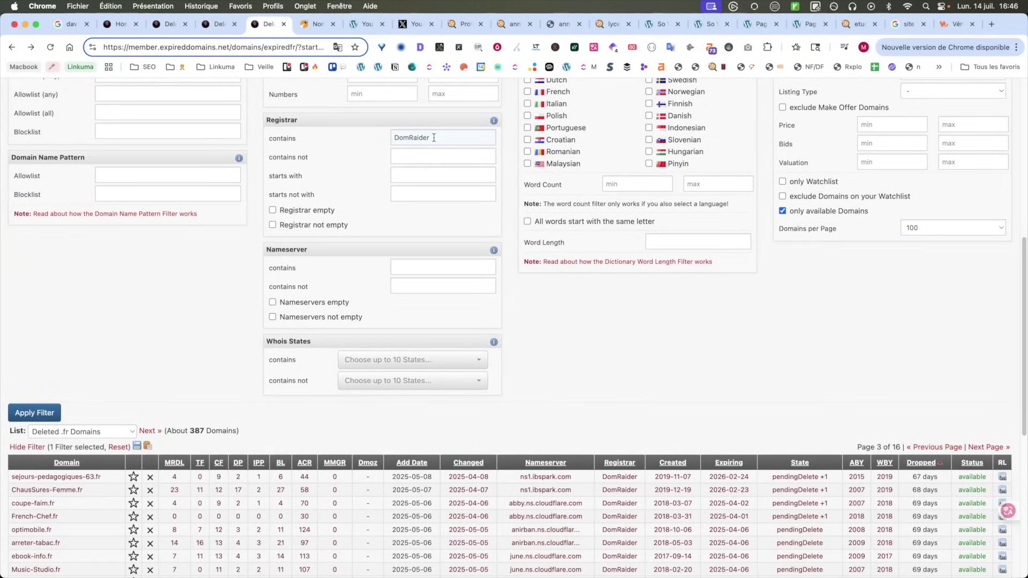
left_click(34, 413)
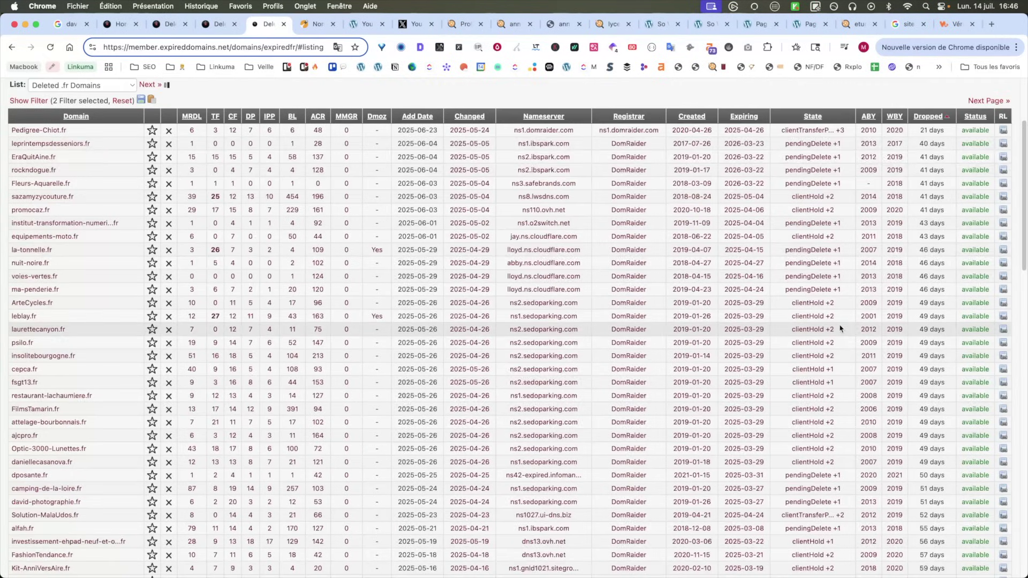
Step: Run the SEObserver domain profiler on the available DomRaider .fr domains from the filtered list
left_click(858, 24)
scroll(516, 122, "up", 10)
left_click(301, 92)
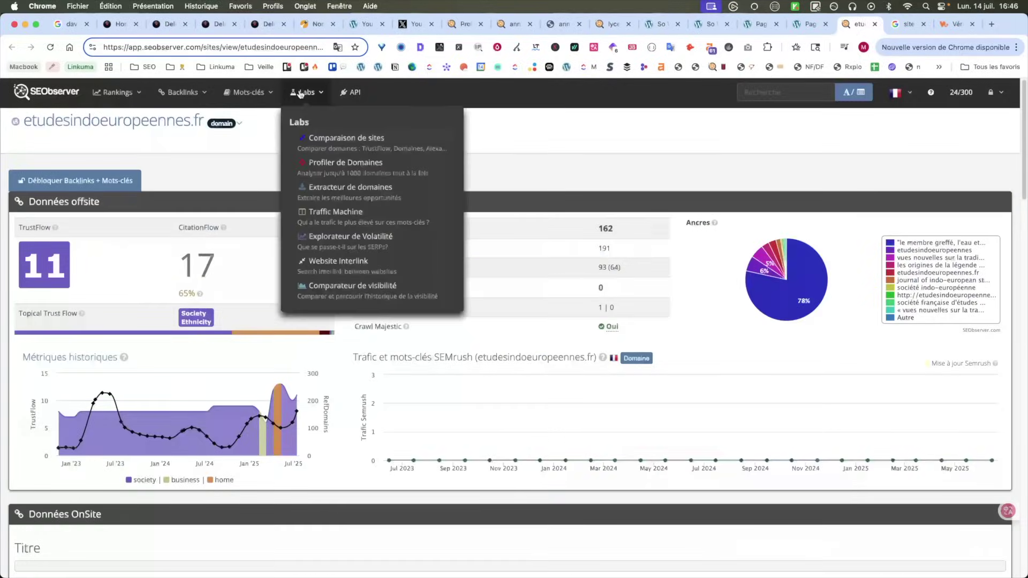
left_click(346, 162)
left_click(310, 342)
left_click(311, 347)
left_click(341, 362)
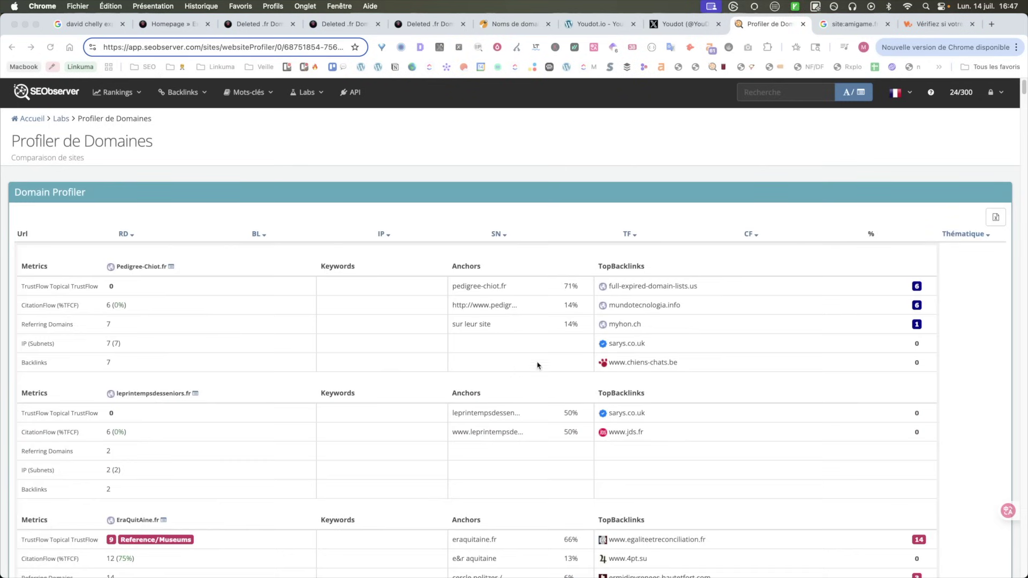
Step: Review the anchors and top backlinks in the new profiler results from Pedigree-Chiot.fr down to promocaz.fr
scroll(538, 400, "down", 5)
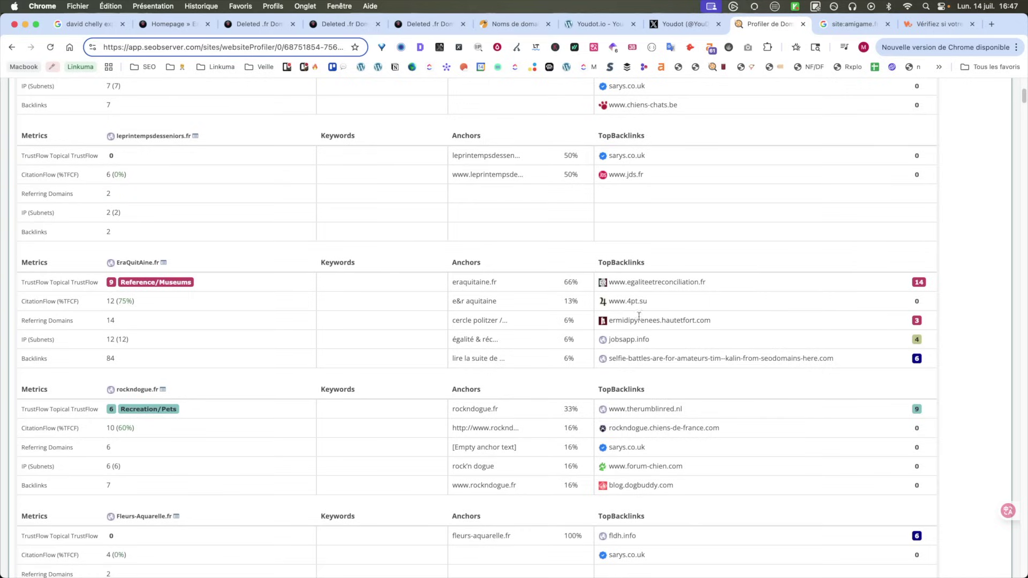
scroll(547, 366, "down", 5)
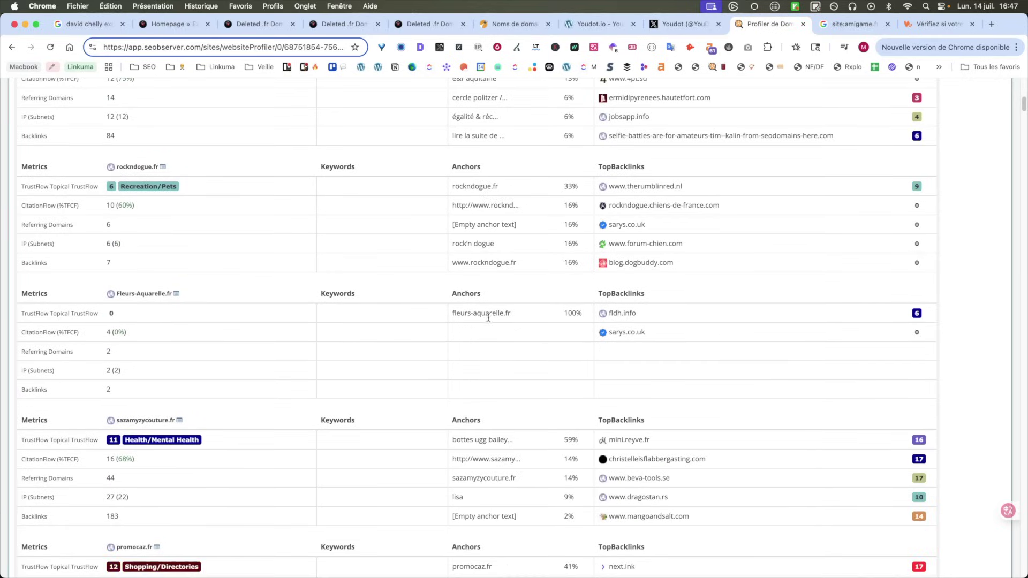
scroll(544, 370, "down", 4)
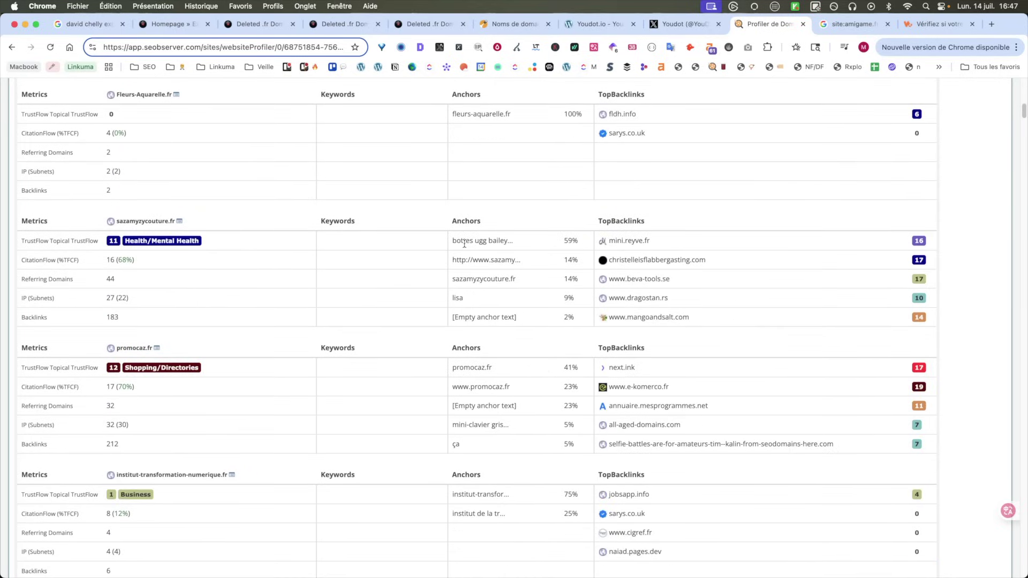
scroll(589, 341, "down", 1)
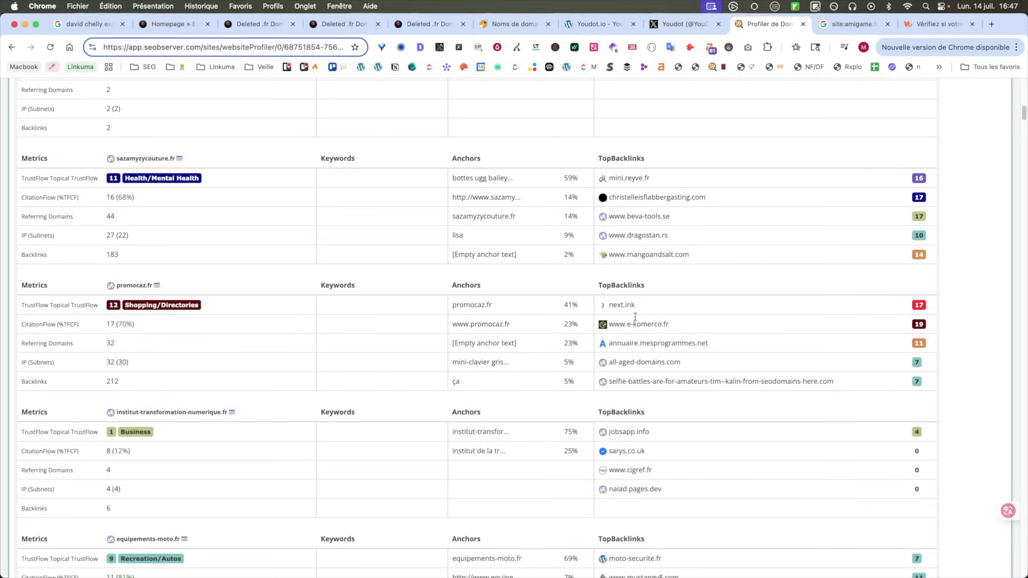
left_click_drag(689, 344, 634, 344)
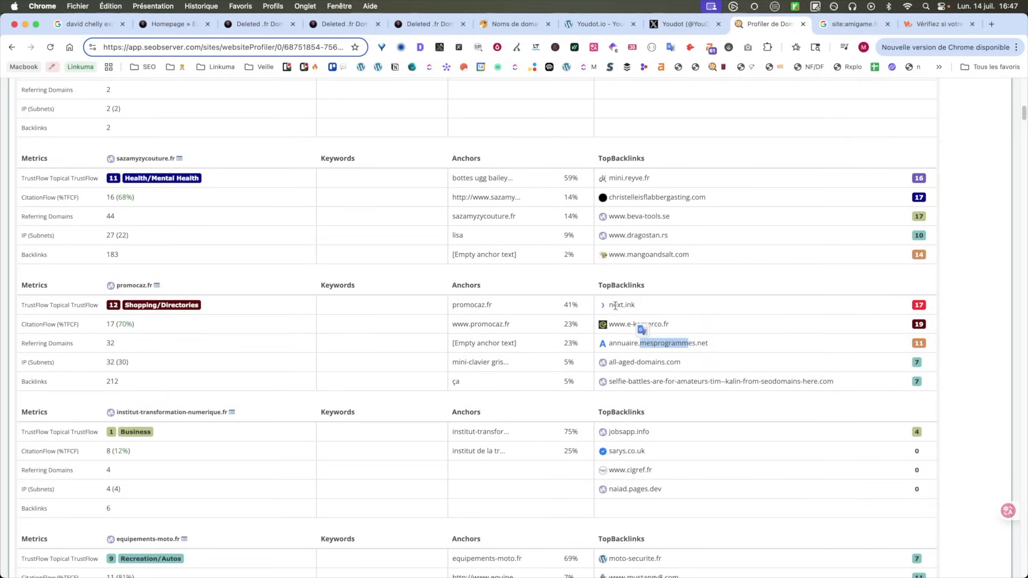
left_click(719, 304)
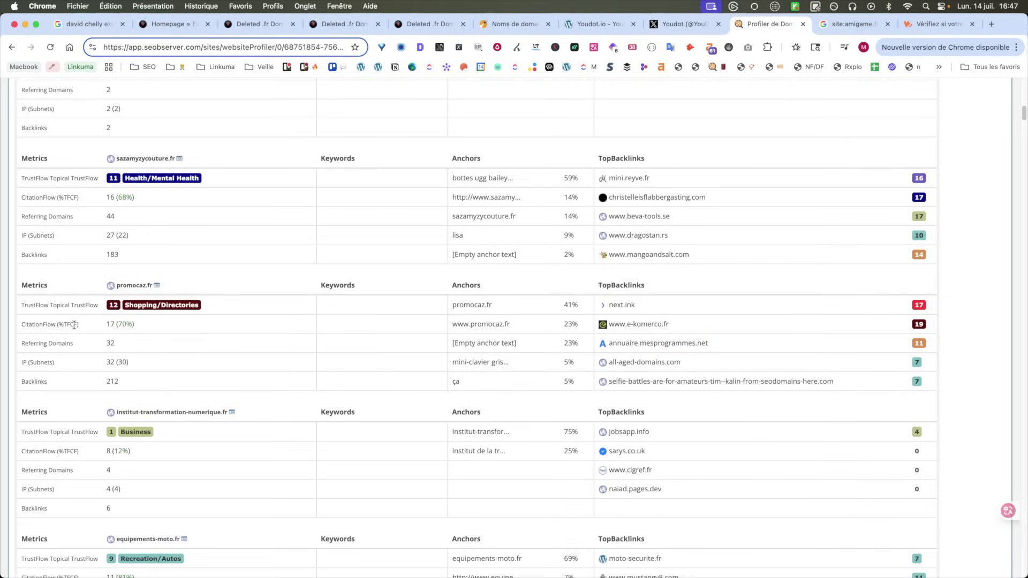
Step: Open the promocaz.fr report in a separate tab and examine its historical metrics and top backlinks
left_click(157, 286, "super")
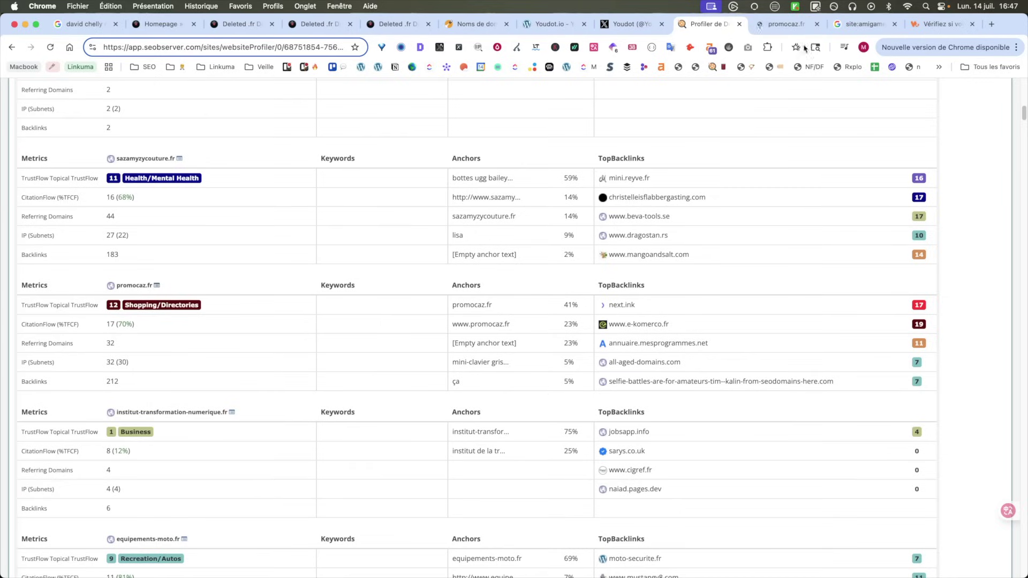
left_click(784, 24)
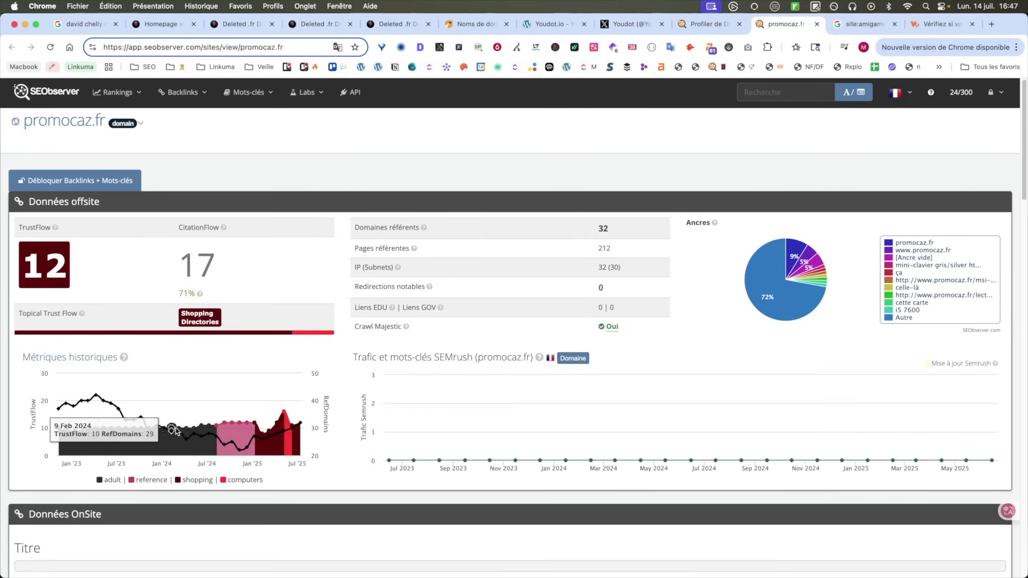
scroll(768, 360, "down", 5)
scroll(771, 362, "down", 6)
scroll(787, 356, "down", 10)
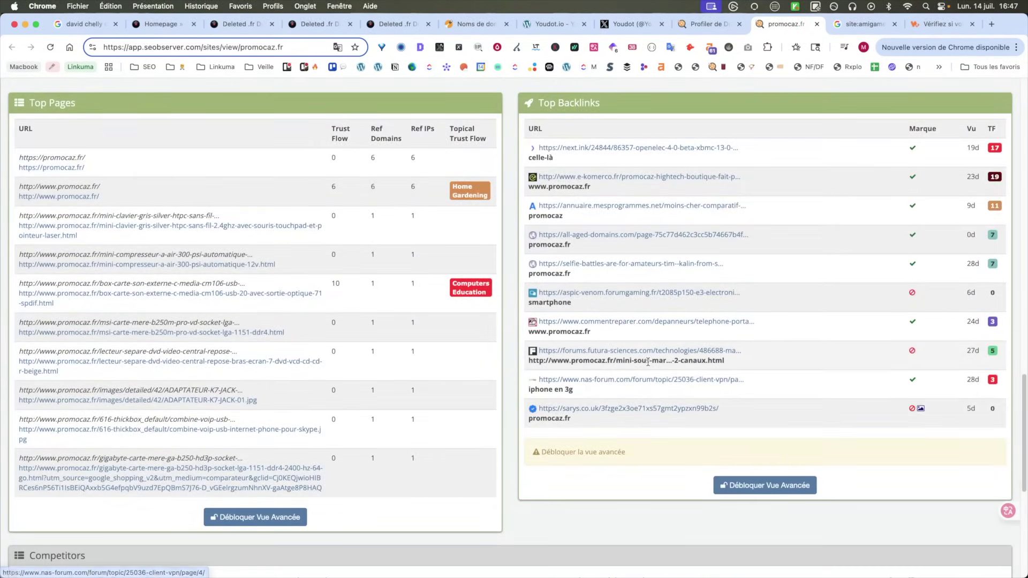
scroll(623, 358, "up", 12)
scroll(624, 357, "up", 5)
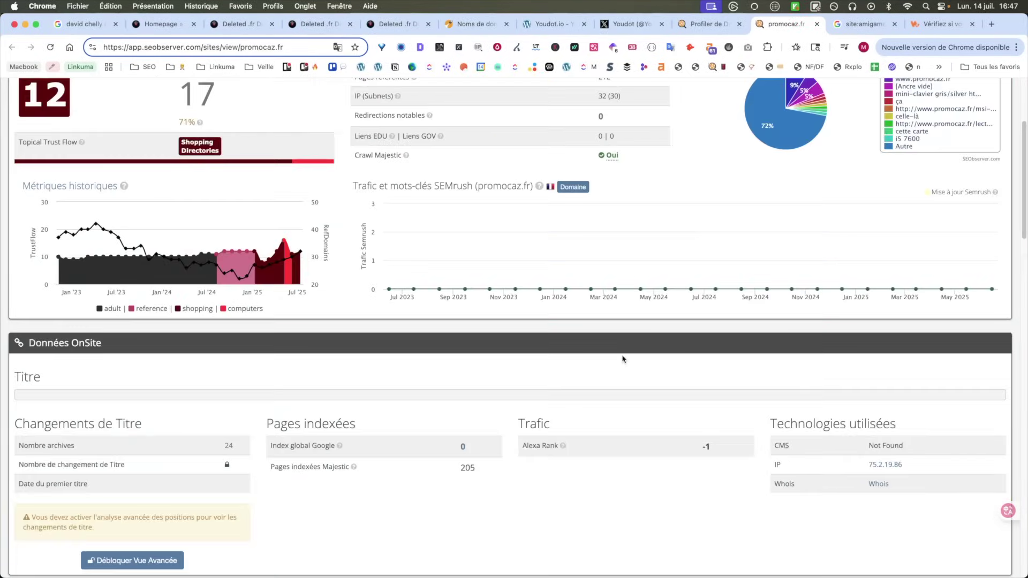
Step: Check the Google indexing of promocaz.fr and open its Wayback Machine archive from the SEObserver report
left_click(462, 451)
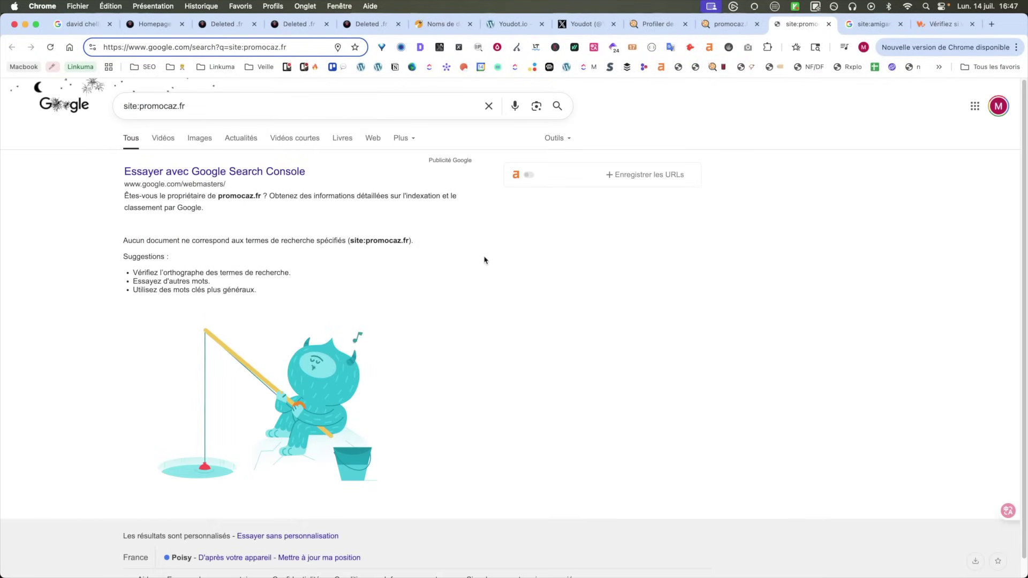
left_click(728, 24)
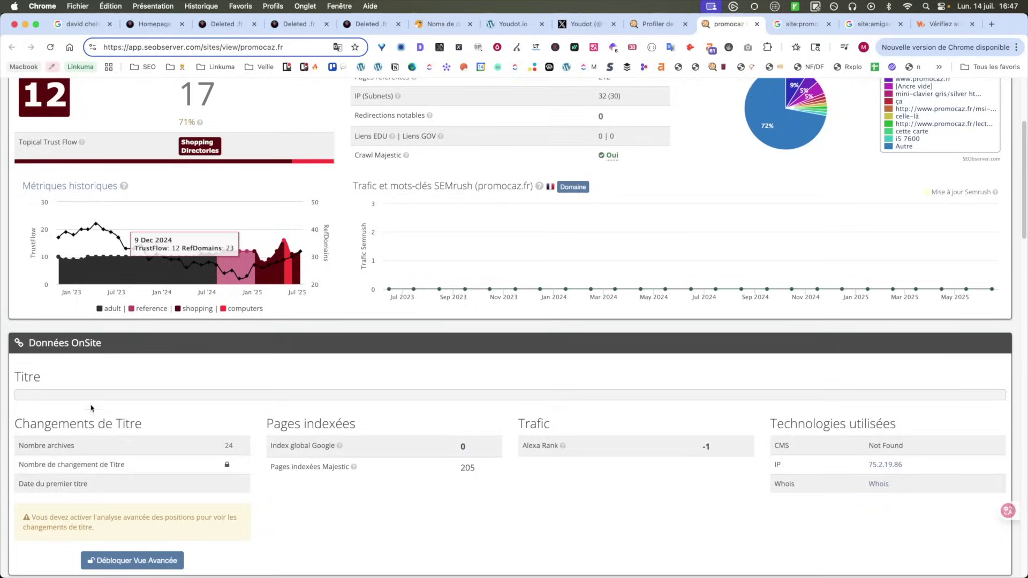
left_click(230, 446)
left_click(682, 25)
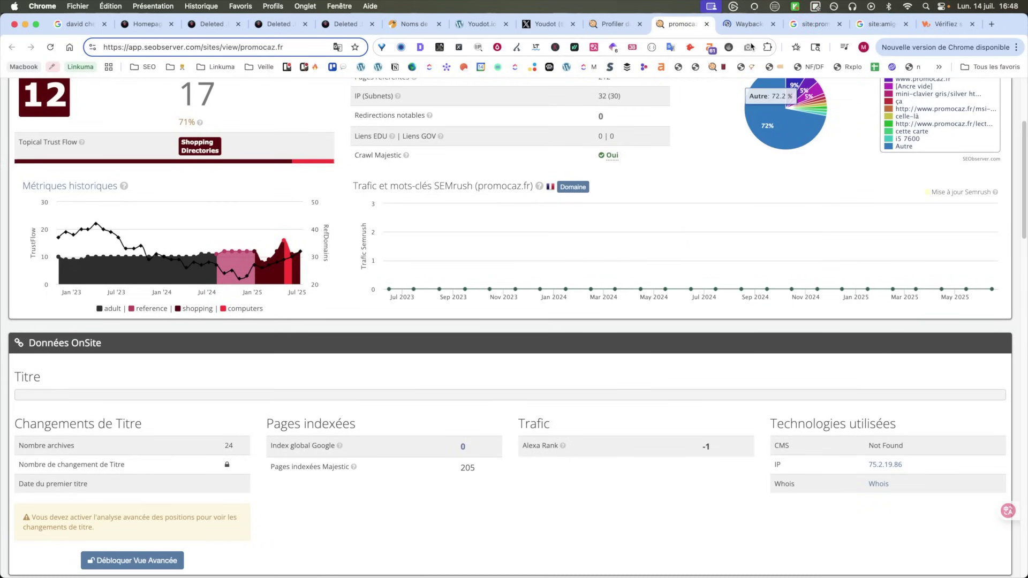
left_click(726, 24)
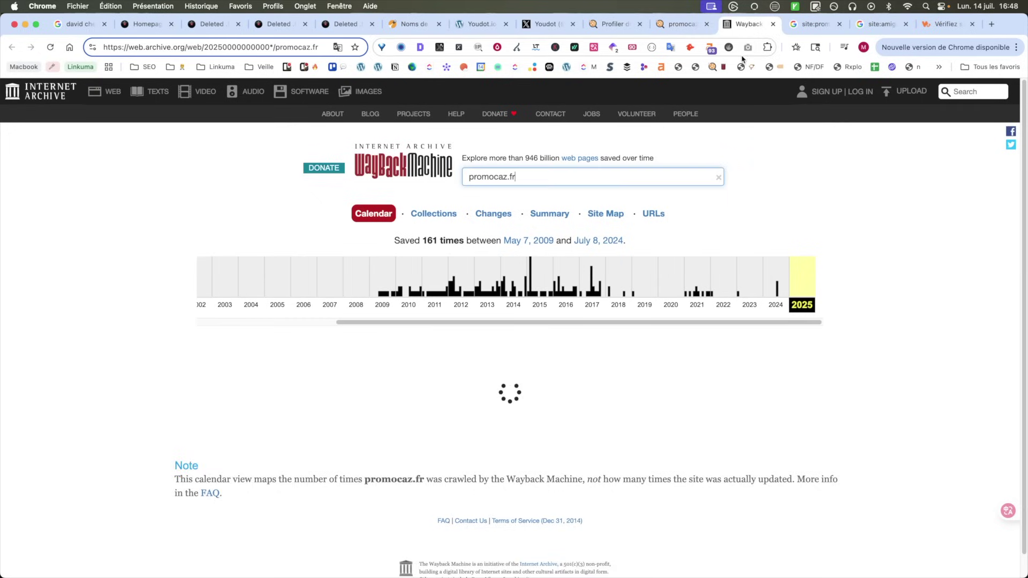
Step: Show the 2024 archives of promocaz.fr in the Wayback Machine and open the 7 July snapshot
left_click(775, 284)
mouse_move(525, 498)
left_click(547, 547)
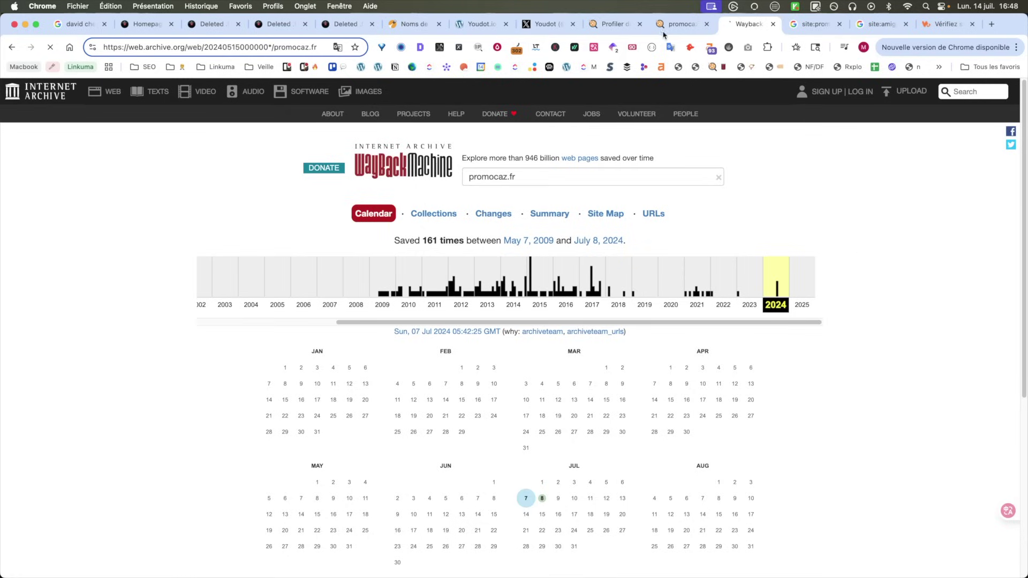
Step: Examine the archived promocaz.fr snapshots from 21 January 2023 and 26 September 2021 in the Wayback Machine
left_click(612, 24)
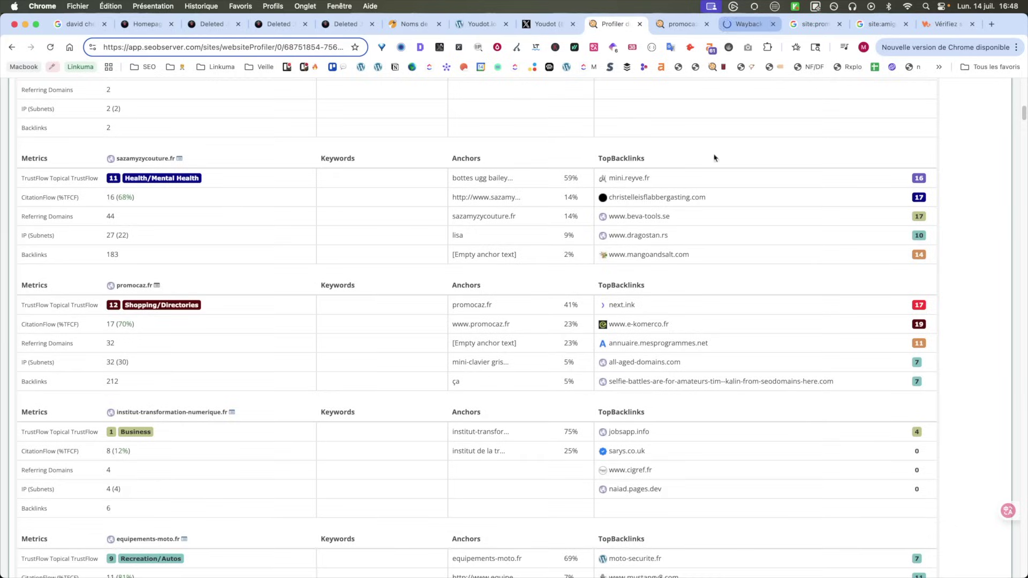
left_click(747, 24)
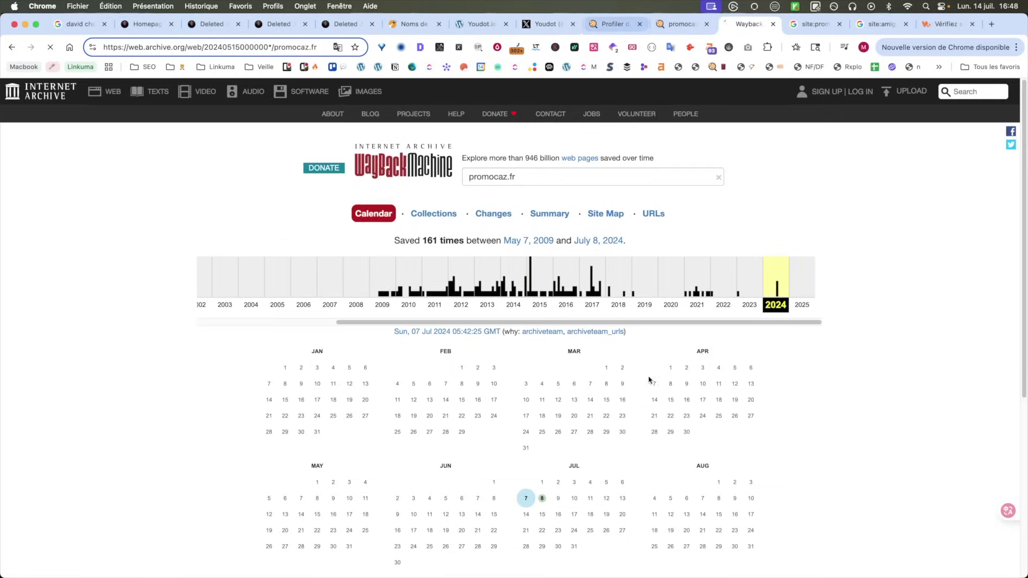
scroll(659, 378, "down", 5)
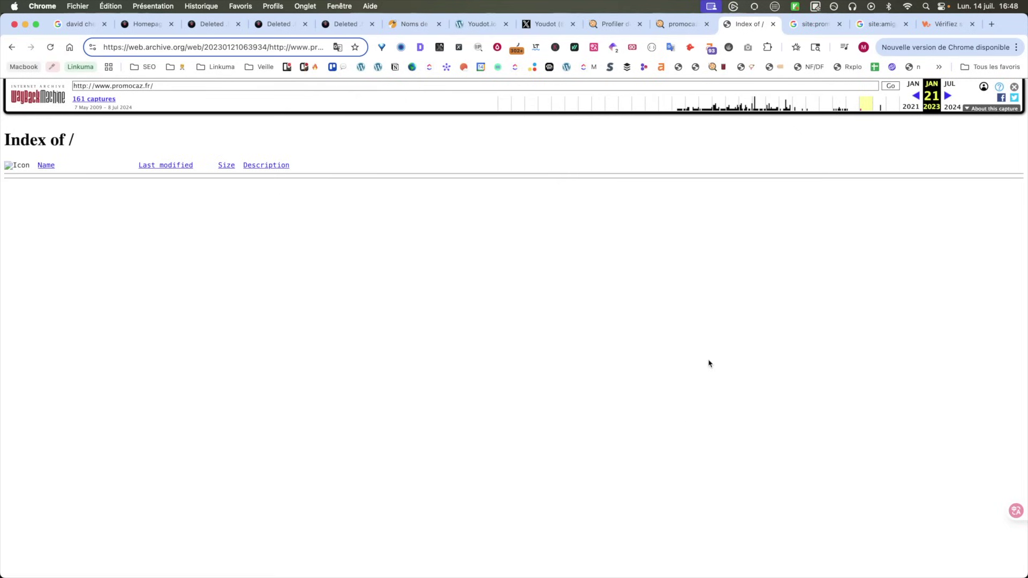
left_click(842, 110)
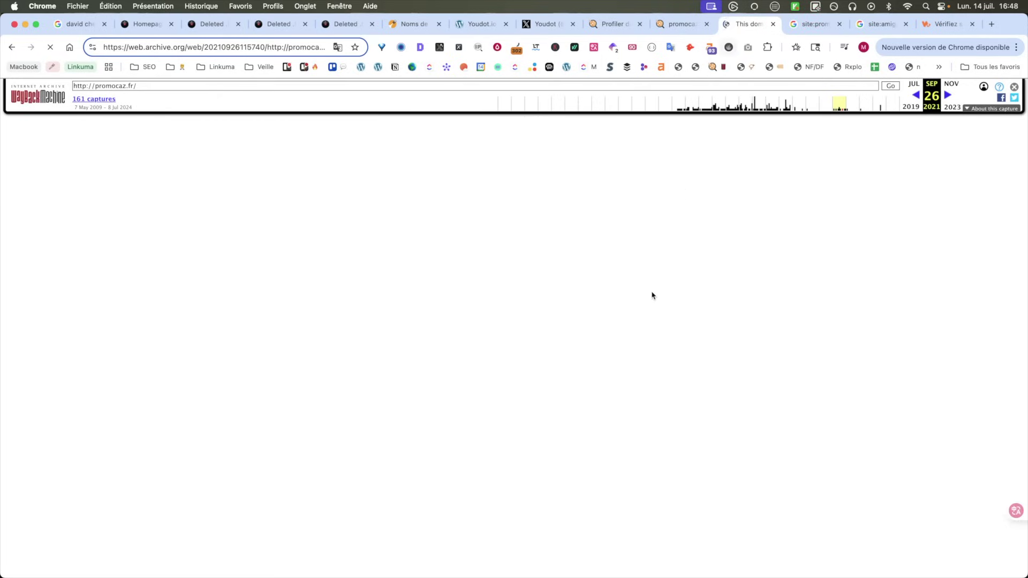
Step: Return to the SEObserver profiler results and review the anchors and top backlinks from institut-transformation-numerique.fr down to voies-vertes.fr
left_click(616, 24)
scroll(489, 486, "down", 20)
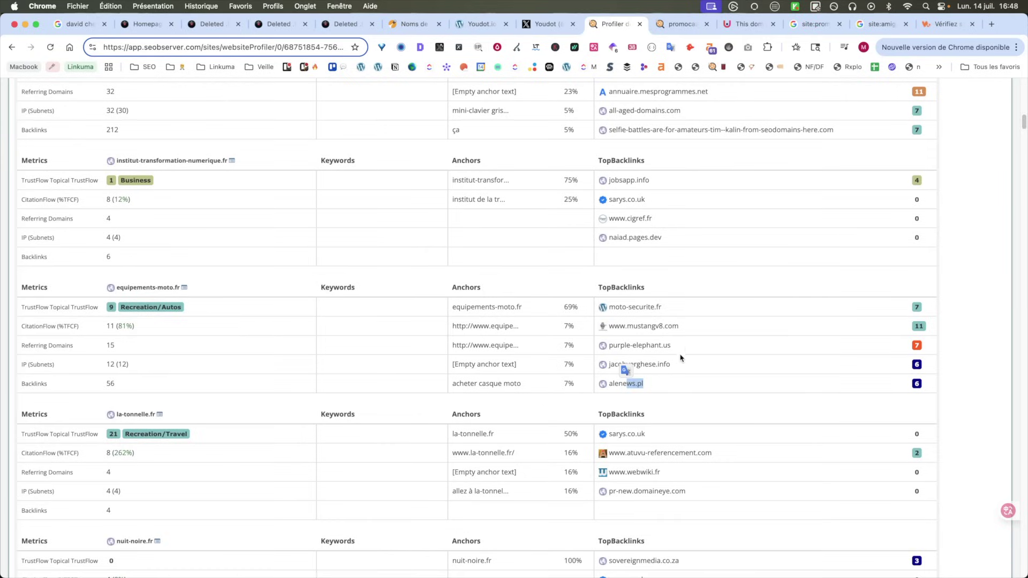
scroll(503, 485, "down", 5)
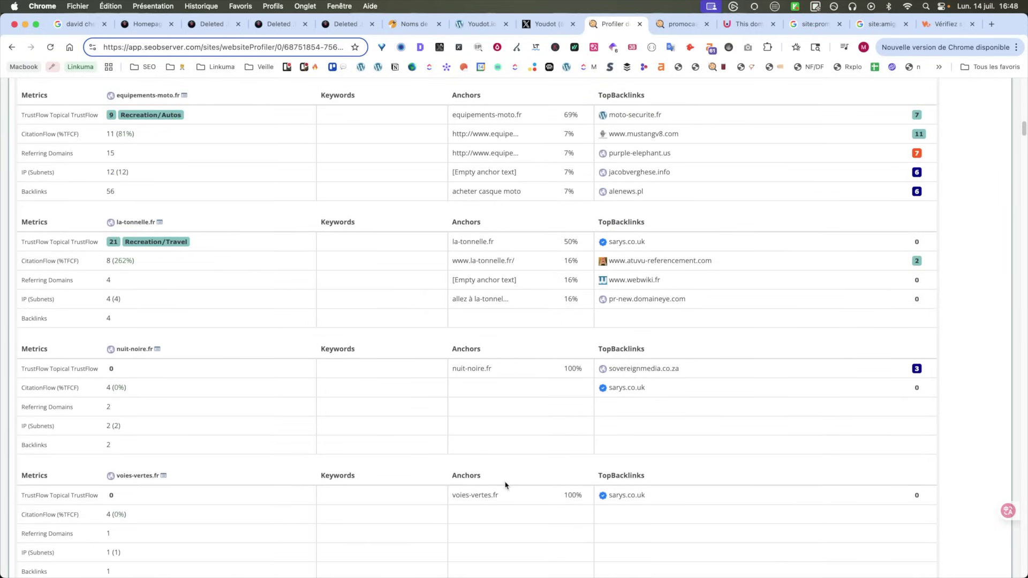
Step: Return to ExpiredDomains.net and look through the filtered list of deleted .fr domains, including registrars, states and drop dates
left_click(273, 24)
left_click(213, 24)
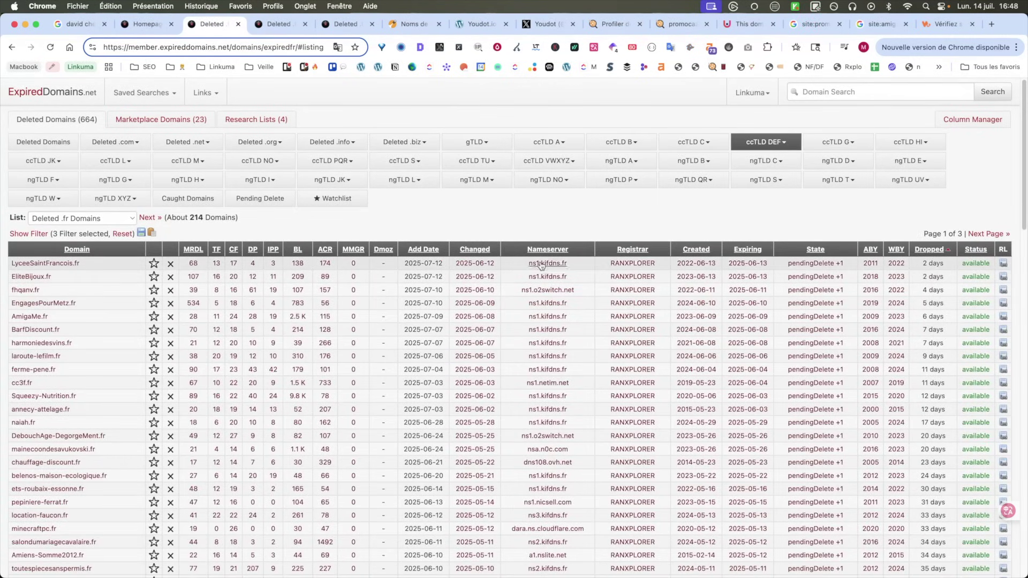
scroll(540, 321, "down", 3)
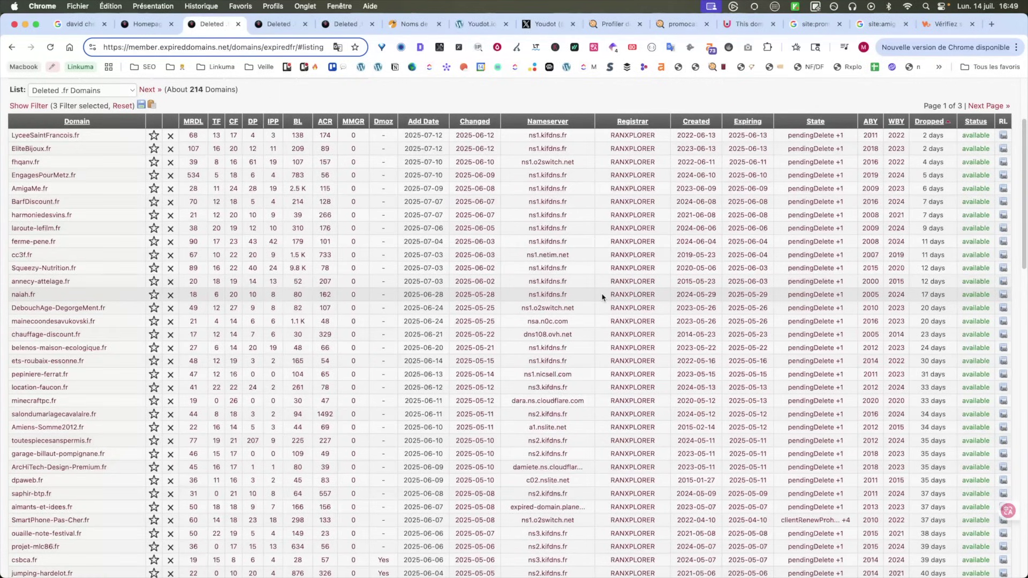
scroll(603, 296, "down", 10)
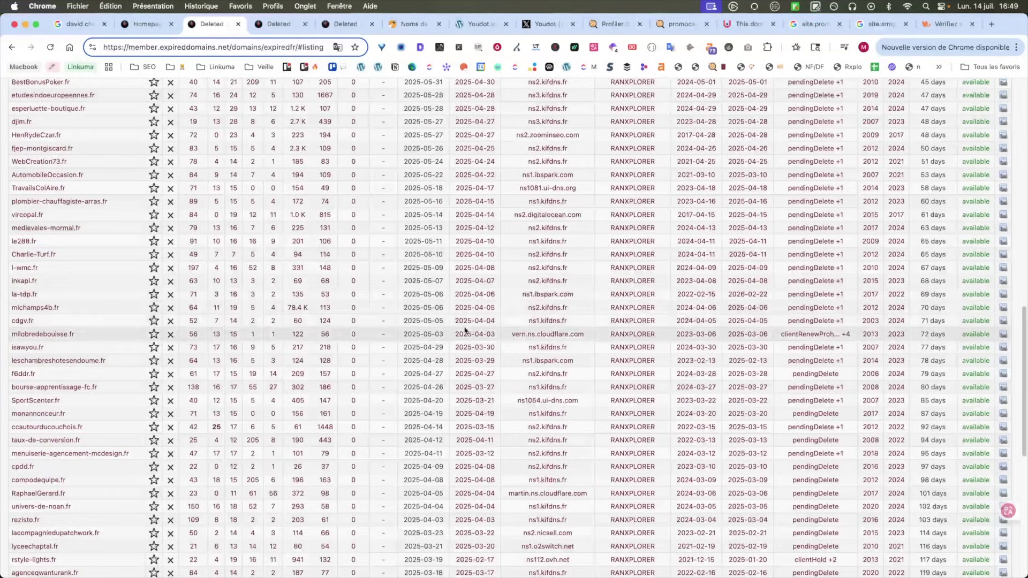
scroll(468, 328, "up", 12)
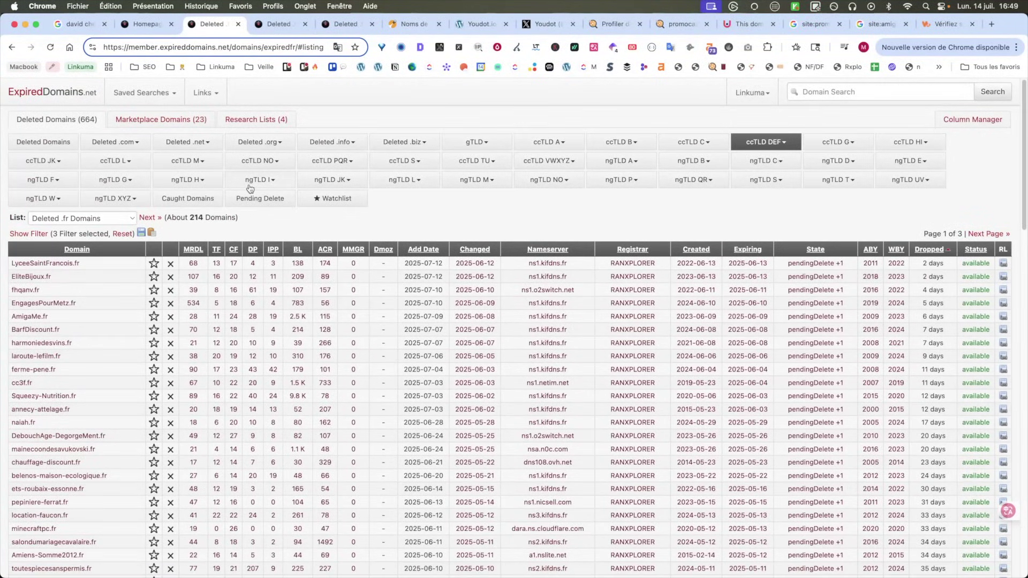
Step: Open the Pending Delete list among the marketplace domains from the ExpiredDomains.net homepage
left_click(47, 95)
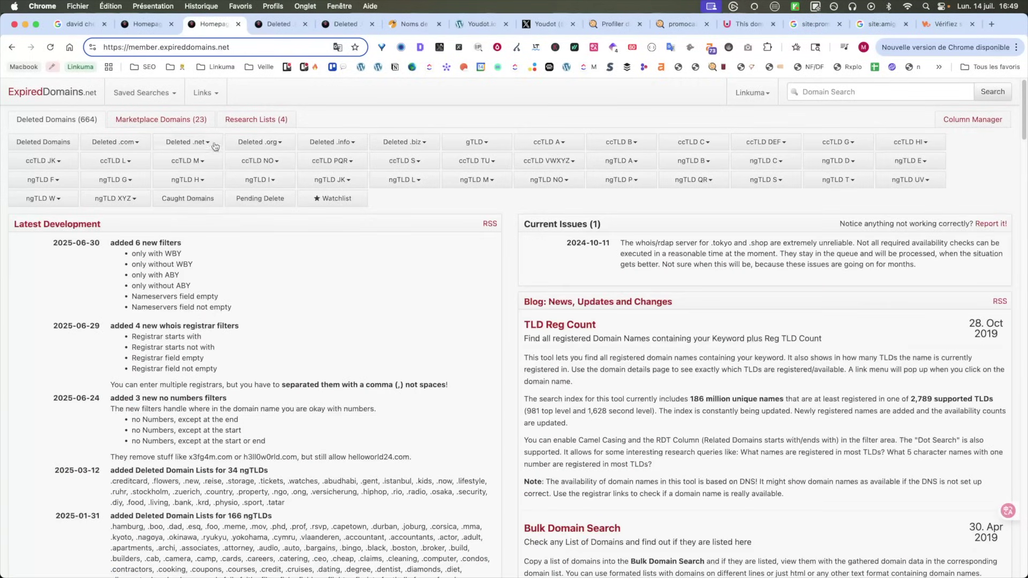
left_click(152, 121)
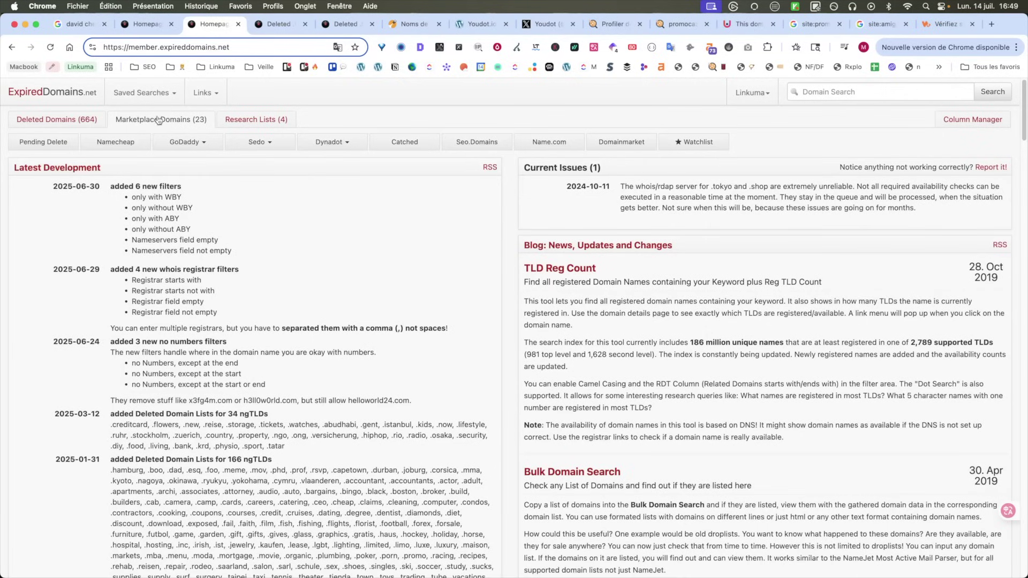
left_click(40, 143)
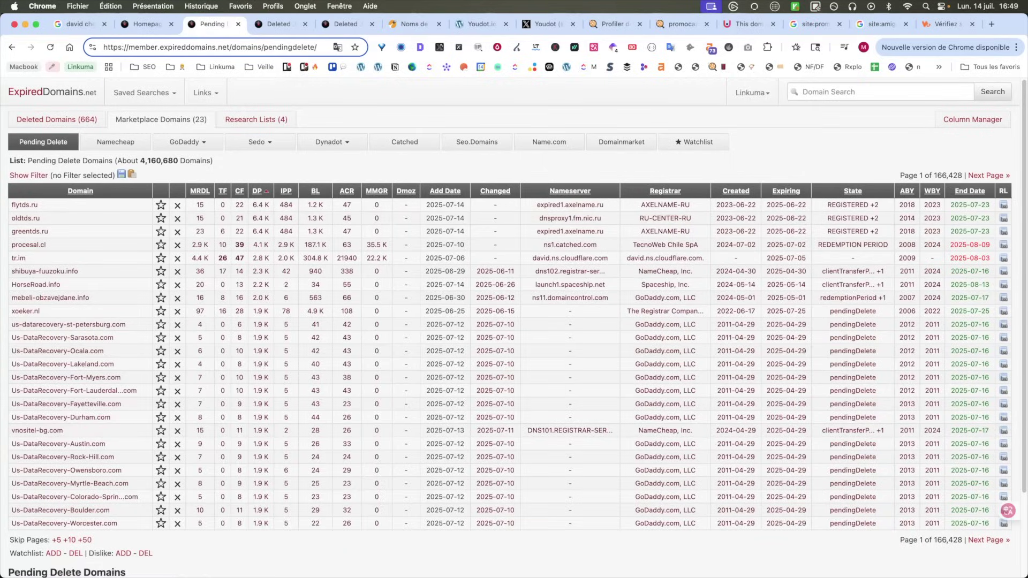
Step: In the pending-delete filters, require the registrar to contain RANXPLORER and list 100 domains per page
left_click(30, 175)
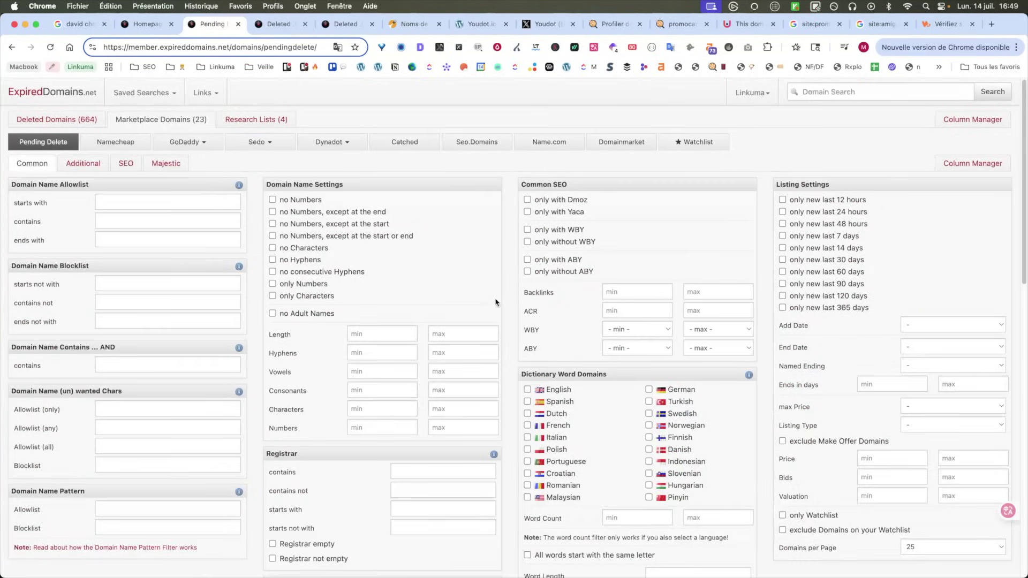
scroll(405, 327, "down", 5)
left_click(417, 332)
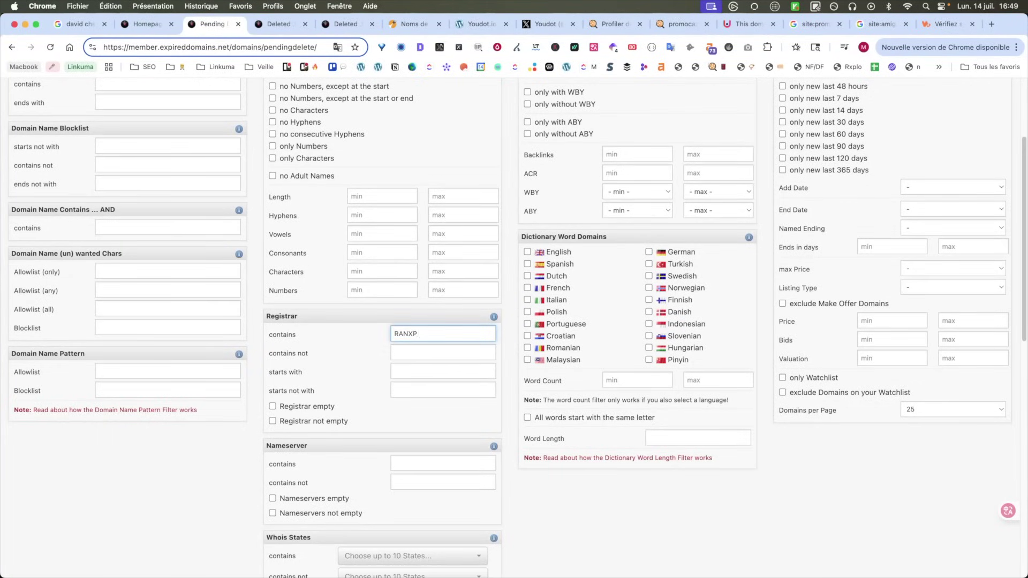
left_click(980, 410)
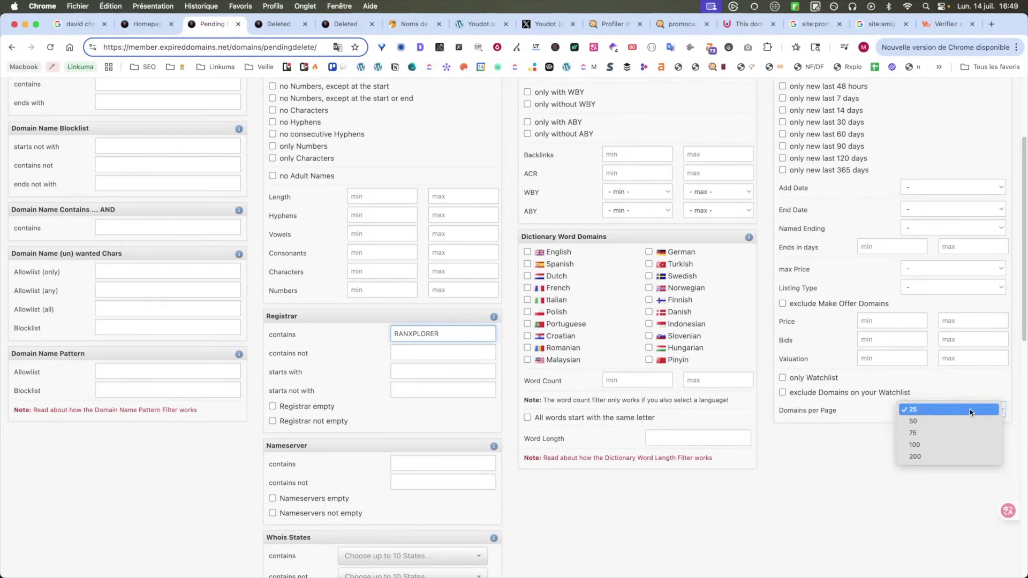
left_click(943, 444)
scroll(750, 458, "down", 4)
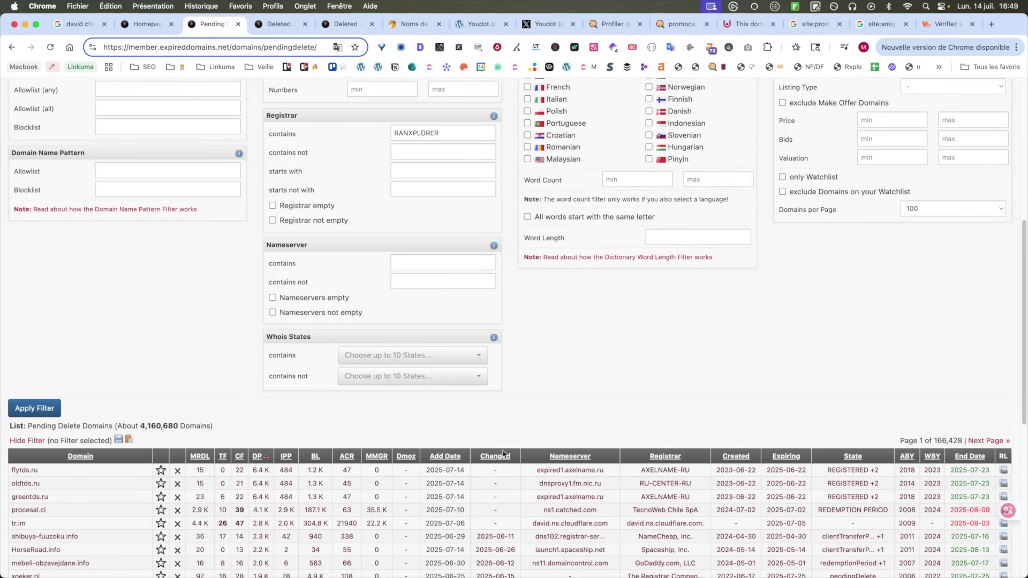
Step: Set the Majestic minimums to Citation Flow 10, Trust Flow 10 and Domain Pop 40, and apply the filters
scroll(407, 321, "up", 6)
left_click(173, 130)
left_click(105, 167)
type("10")
key("Tab")
key("Tab")
type("10")
left_click(114, 225)
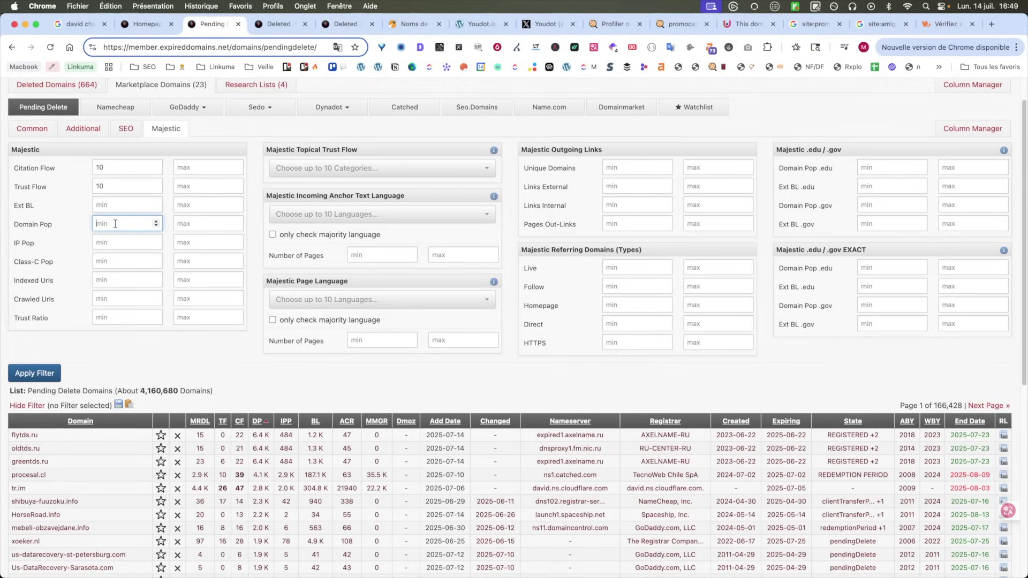
type("40")
left_click(33, 373)
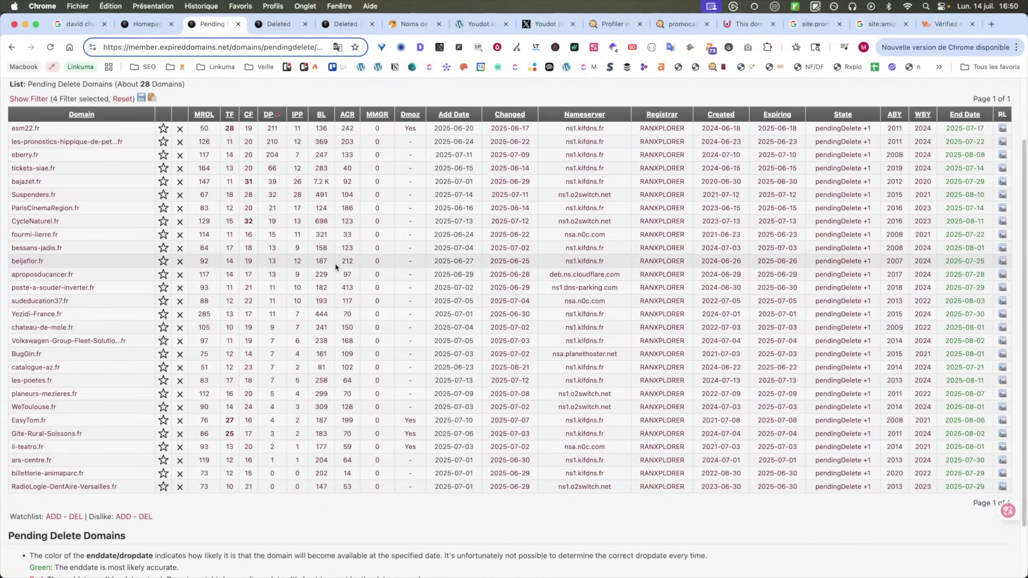
Step: Switch to SEObserver and submit the filtered pending-delete domains to a new Domain Profiler comparison
left_click(613, 24)
scroll(466, 291, "down", 10)
scroll(478, 261, "up", 15)
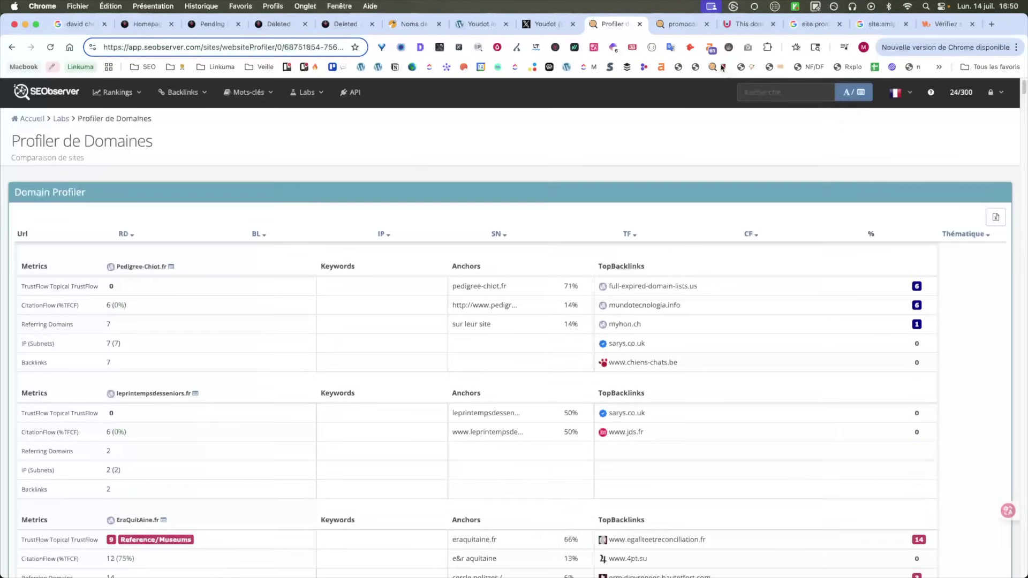
left_click(713, 66)
left_click(535, 236)
key("super+v")
left_click(299, 281)
left_click(301, 335)
left_click(302, 335)
left_click(302, 347)
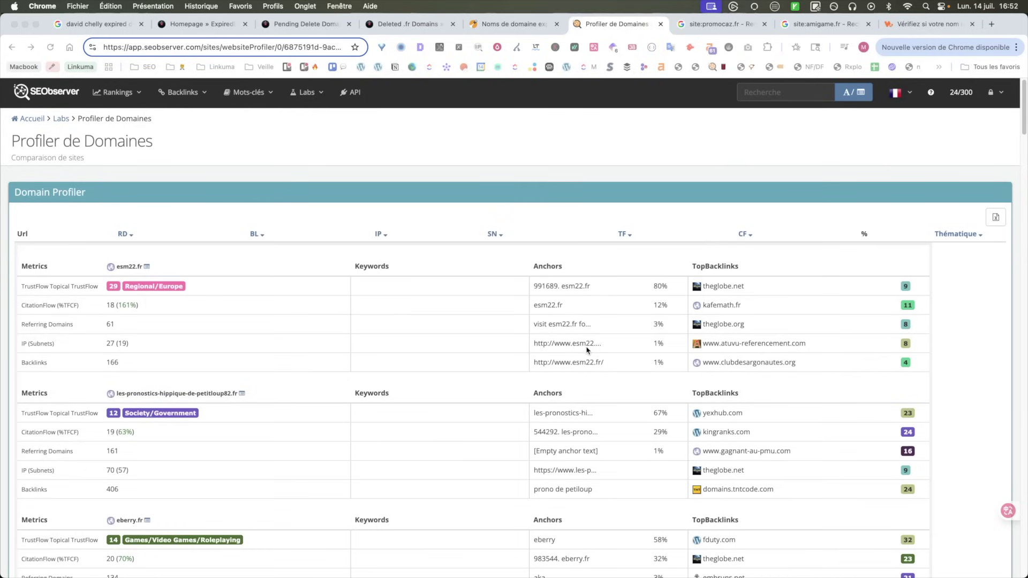
Step: Review the metrics, keywords, anchors and top backlinks in the new profiler results from esm22.fr down to CycleNaturel.fr
scroll(434, 332, "down", 5)
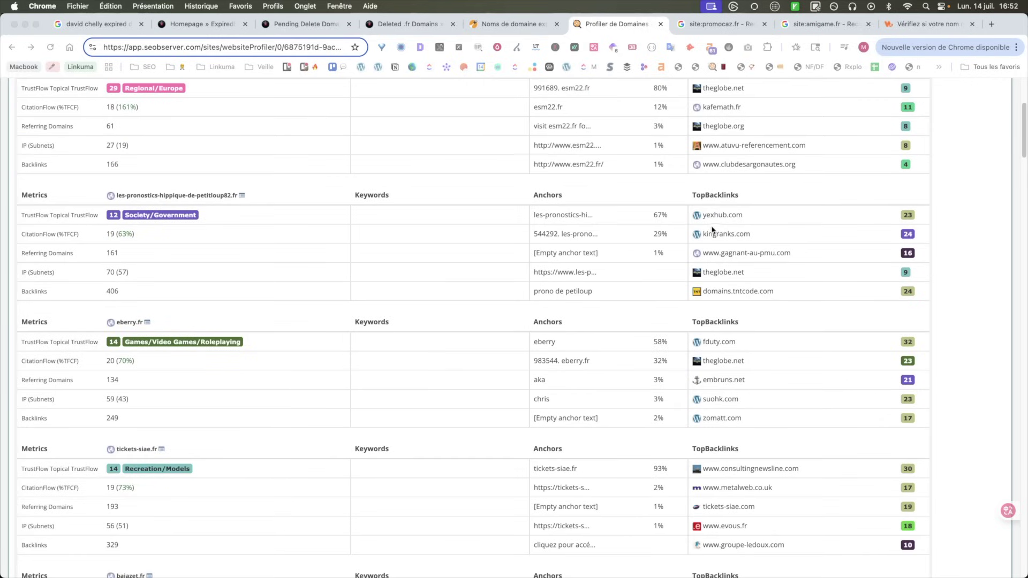
scroll(776, 297, "down", 3)
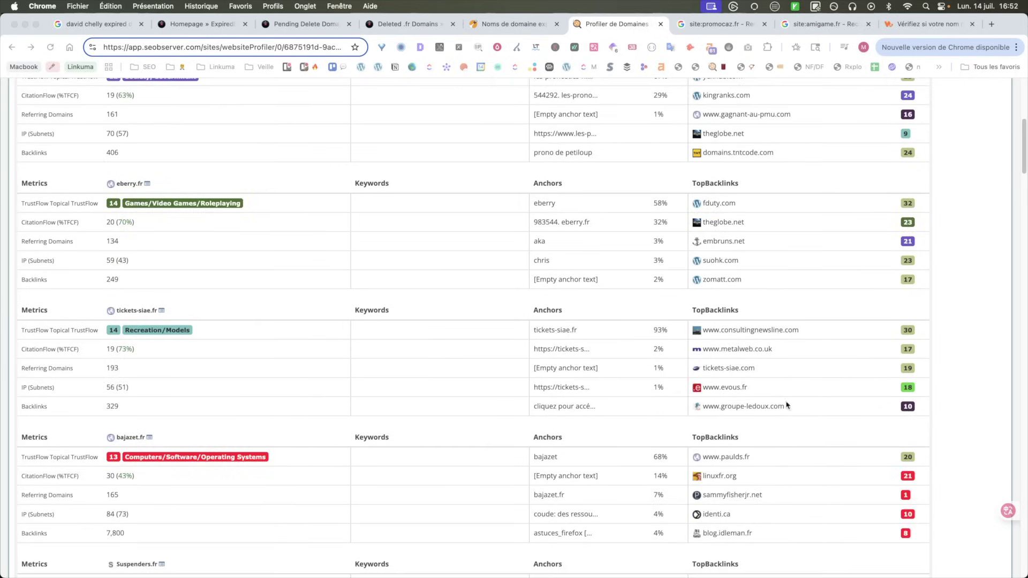
scroll(555, 356, "down", 9)
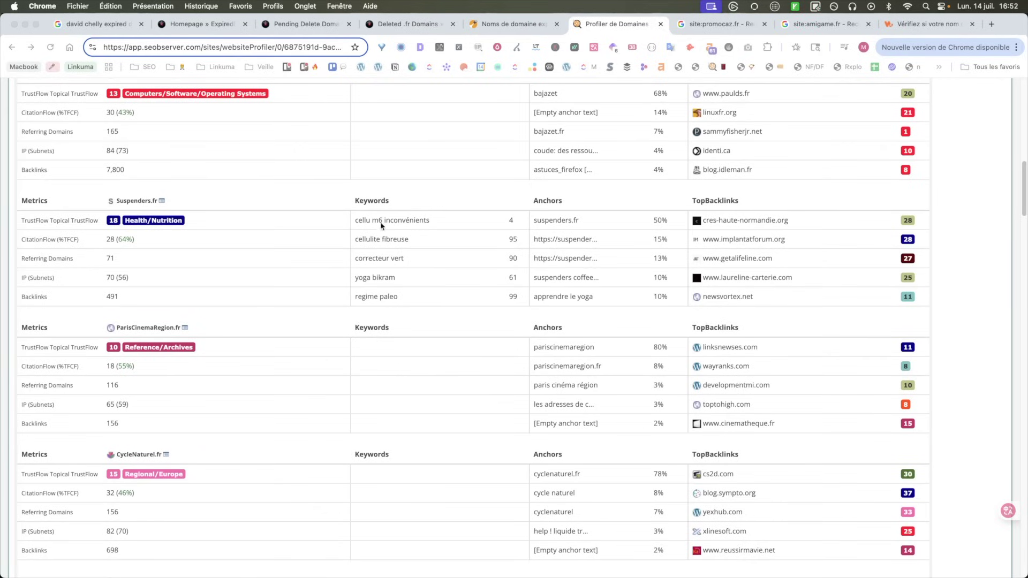
Step: Open the Suspenders.fr report and examine its traffic history, ranked keywords, anchors, top pages and top backlinks
left_click(161, 202)
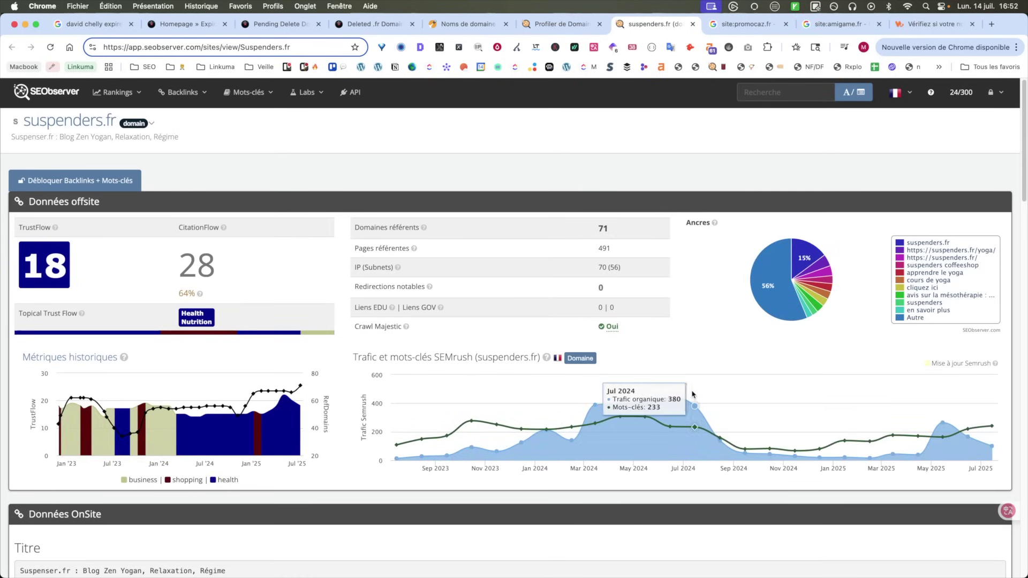
scroll(792, 423, "down", 8)
scroll(792, 423, "down", 10)
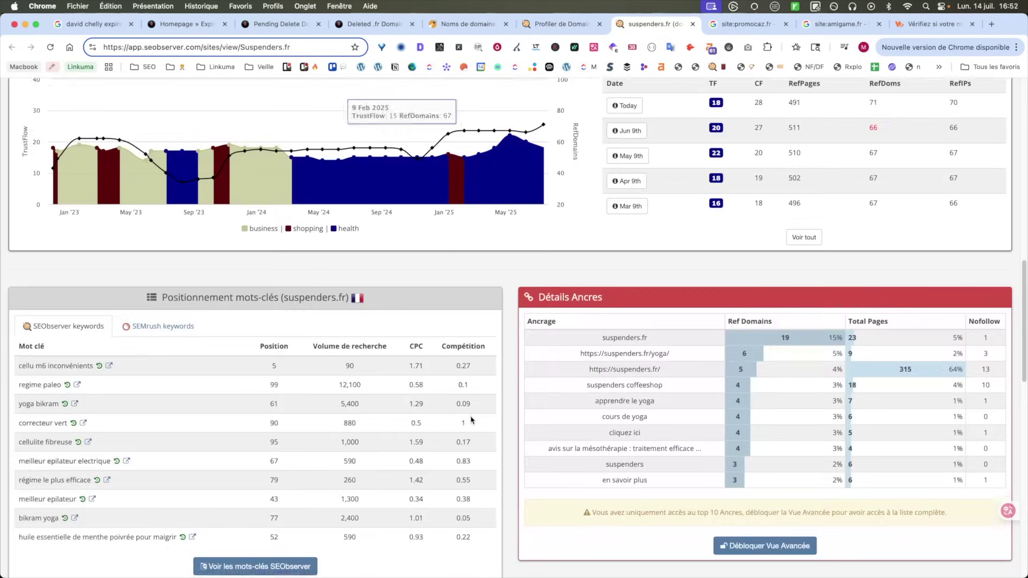
scroll(486, 353, "down", 2)
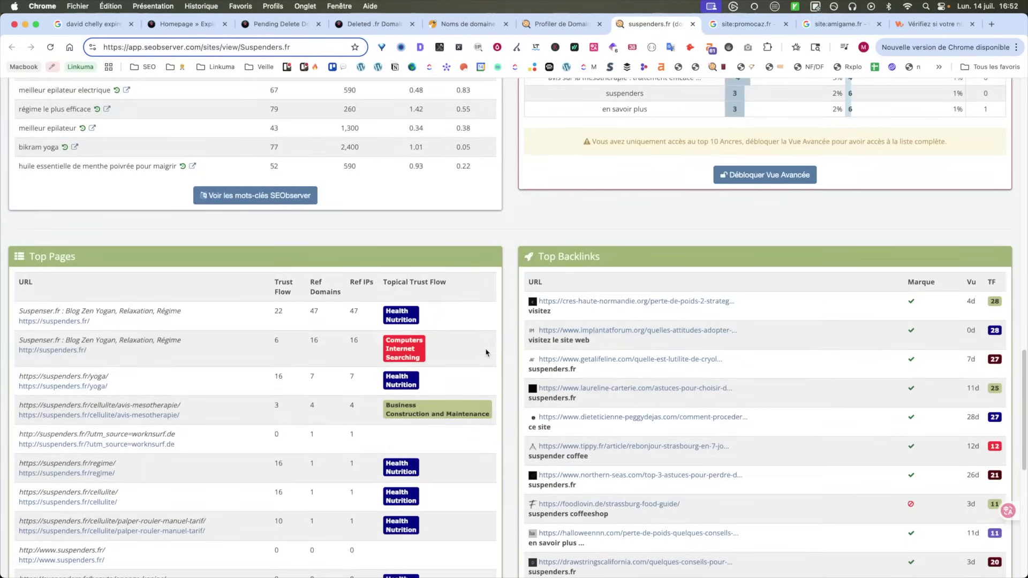
Step: Return to the profiler results and review the domains after Suspenders.fr, checking the ranked keywords of aproposducancer.fr
left_click(555, 26)
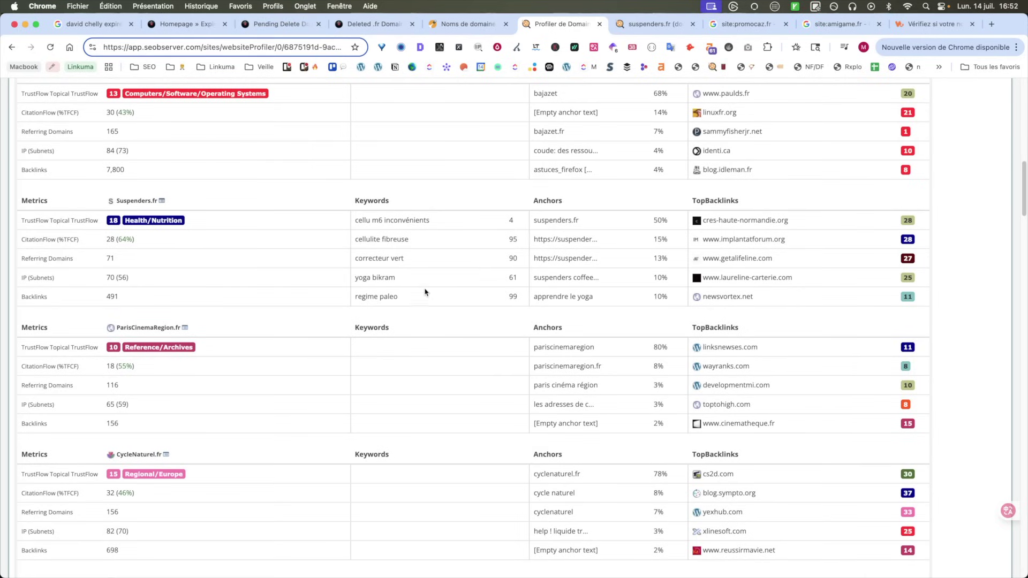
scroll(427, 292, "down", 5)
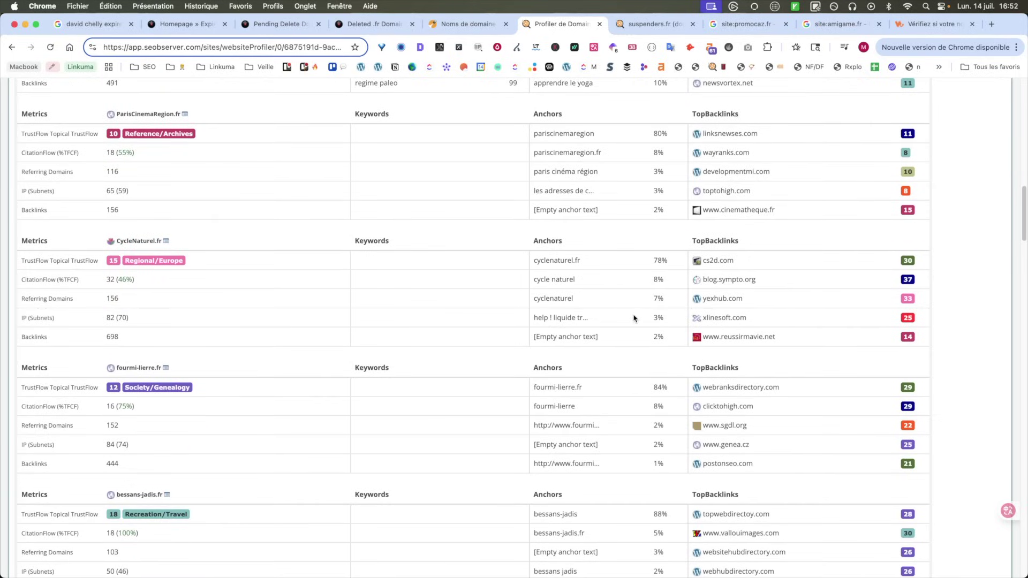
scroll(663, 356, "down", 8)
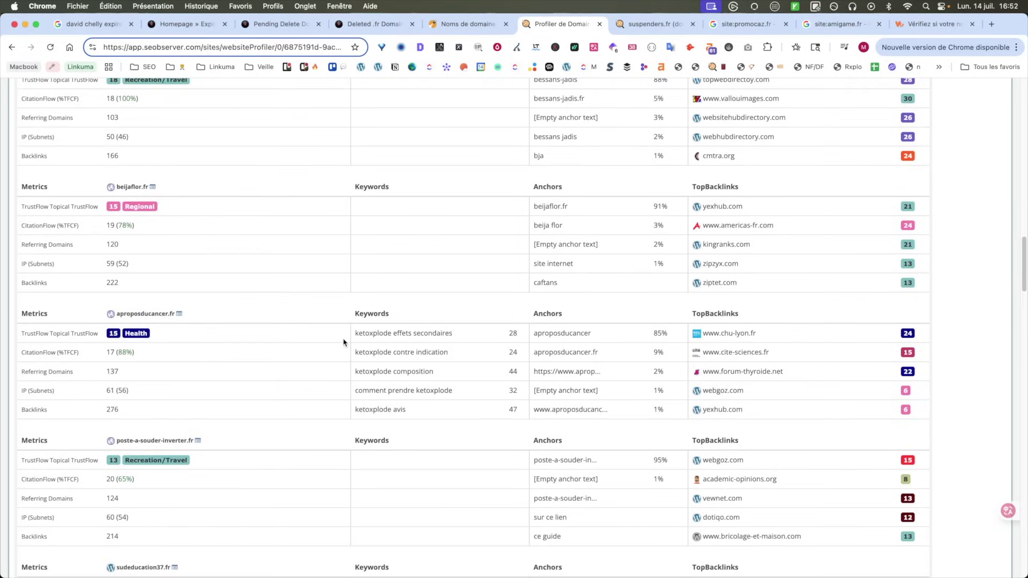
left_click_drag(370, 333, 417, 333)
scroll(413, 395, "down", 1)
scroll(413, 395, "down", 20)
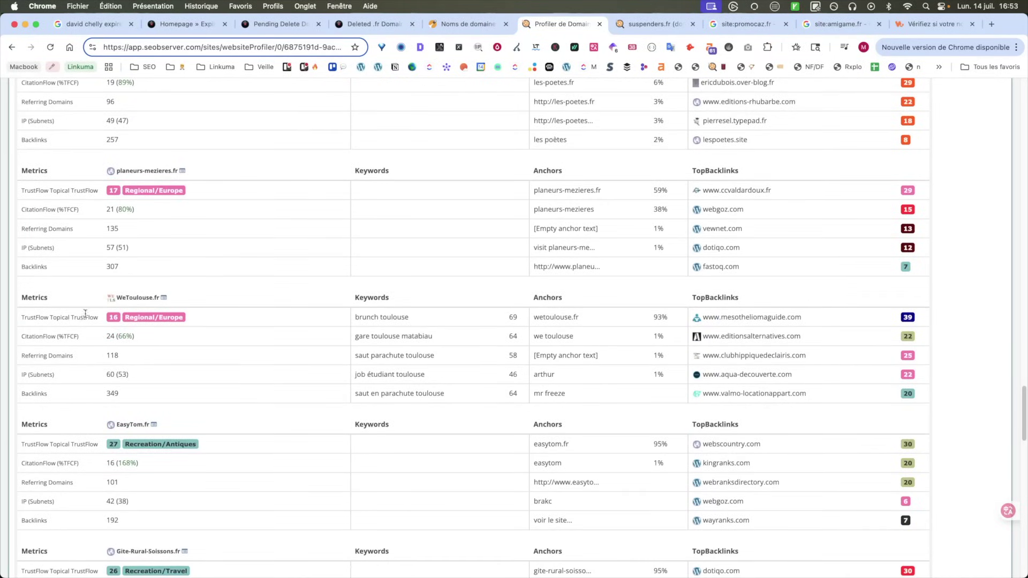
Step: Inspect the top backlinks of WeToulouse.fr and review the remaining profiled domains down to RadioLogie-DentAire-Versailles.fr
left_click_drag(749, 317, 803, 317)
left_click_drag(733, 336, 777, 336)
left_click(740, 396)
scroll(755, 200, "down", 5)
scroll(412, 395, "down", 12)
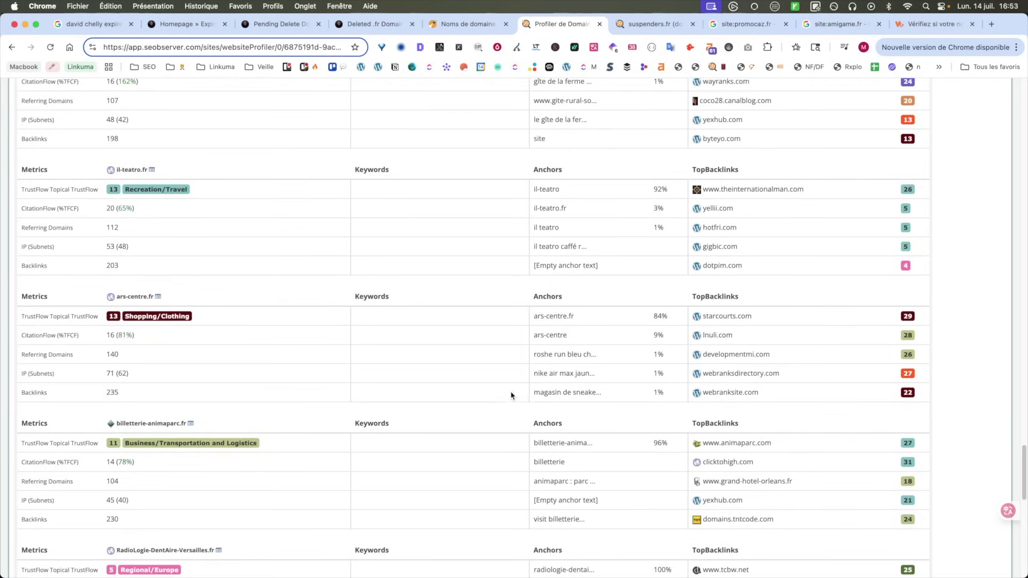
scroll(630, 390, "up", 7)
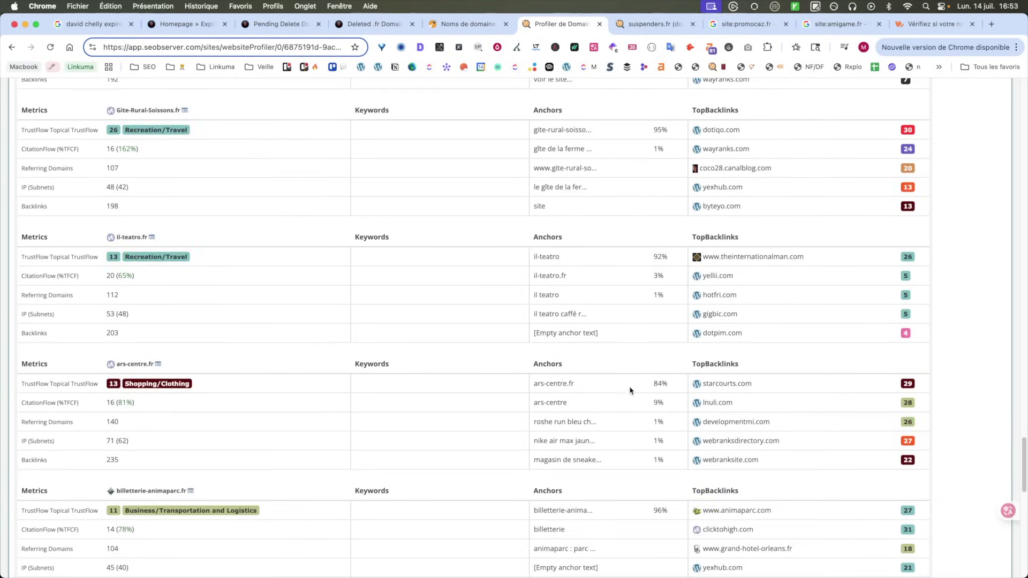
Step: Return to the ExpiredDomains.net pending-delete list and reset all its filters
left_click(279, 24)
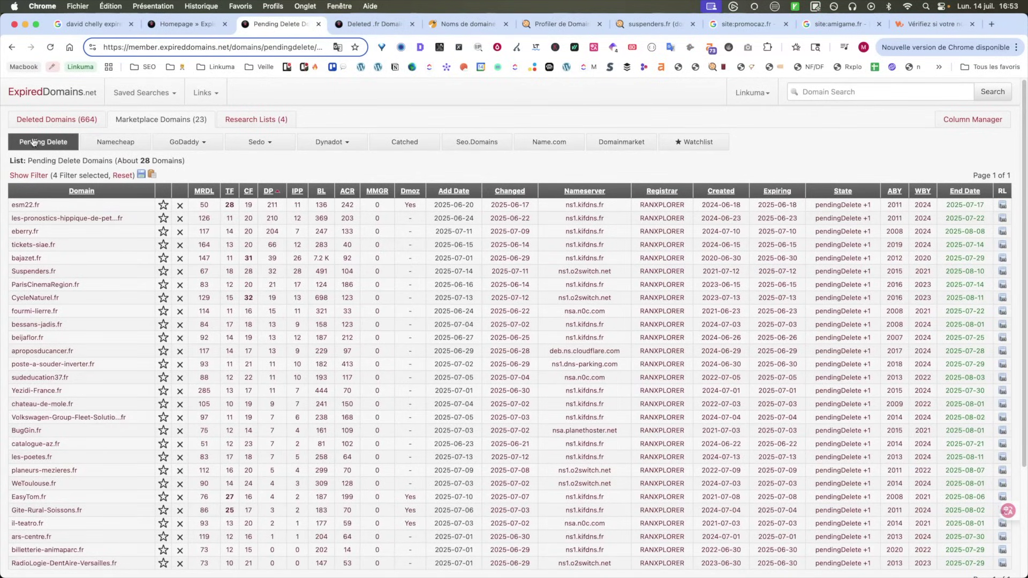
left_click(124, 178)
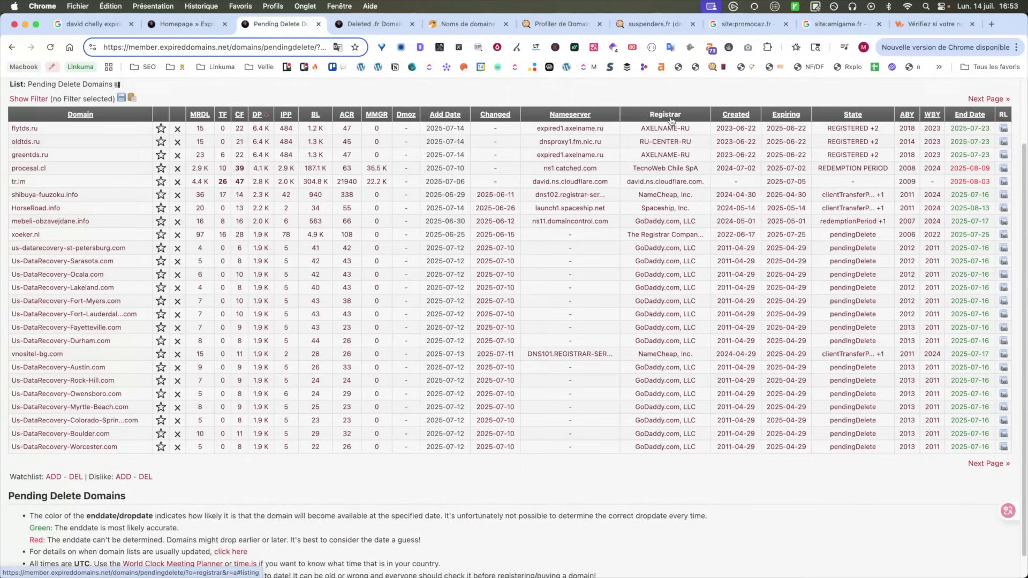
scroll(121, 196, "up", 3)
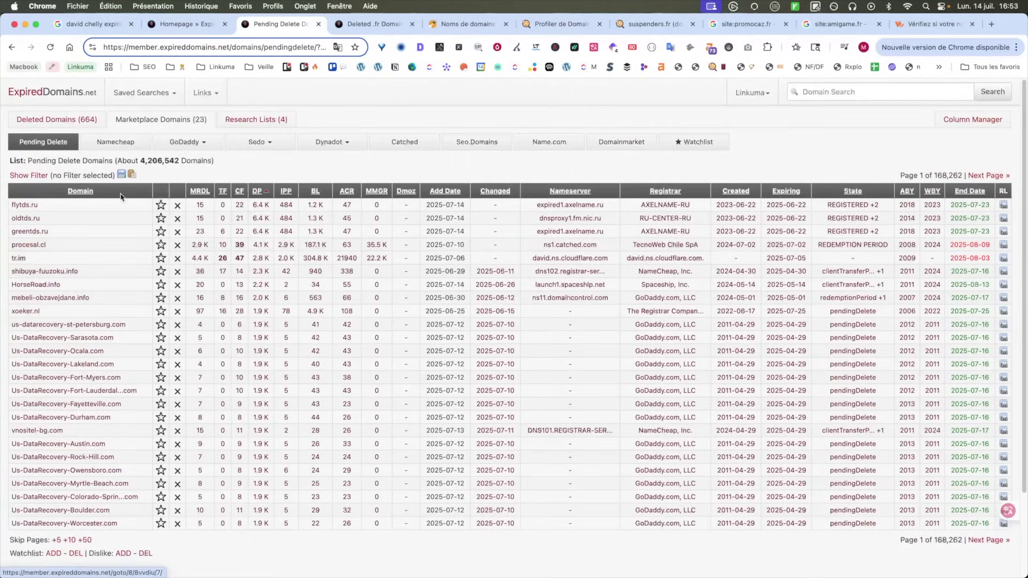
Step: List 200 pending-delete domains per page and sort them by registrar in descending order
left_click(29, 176)
scroll(908, 451, "down", 5)
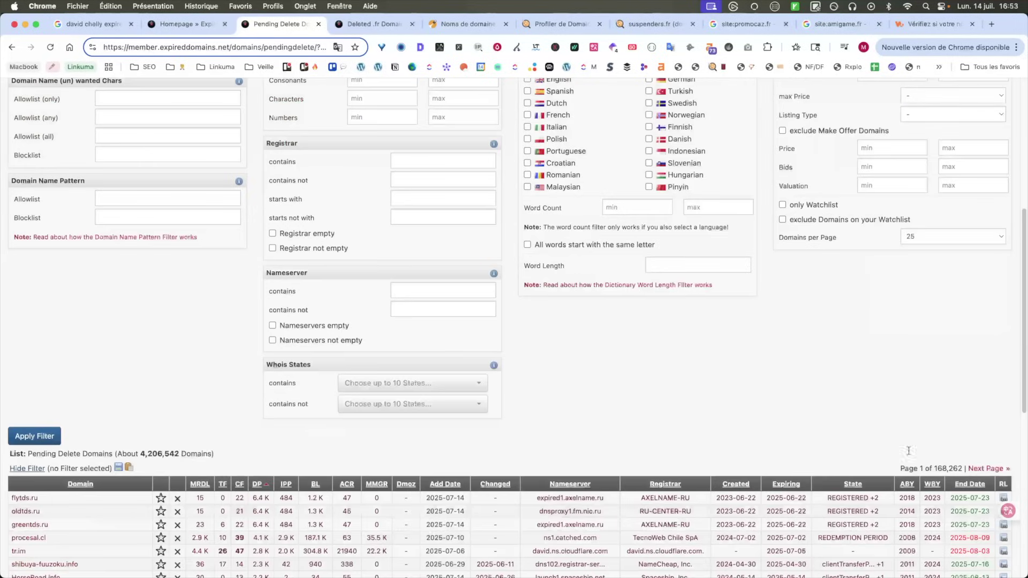
left_click(922, 241)
left_click(924, 290)
left_click(34, 436)
left_click(664, 115)
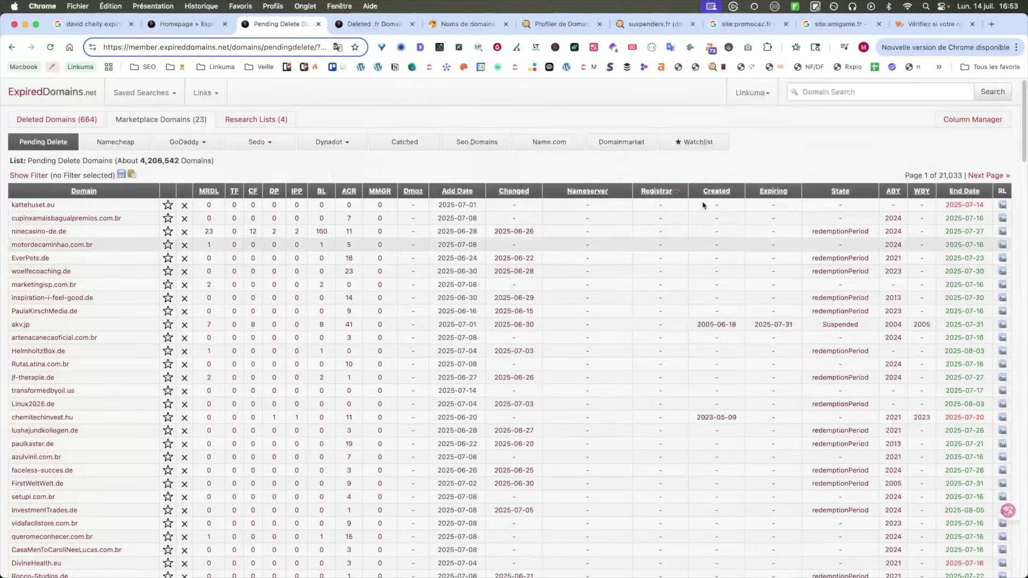
left_click(661, 194)
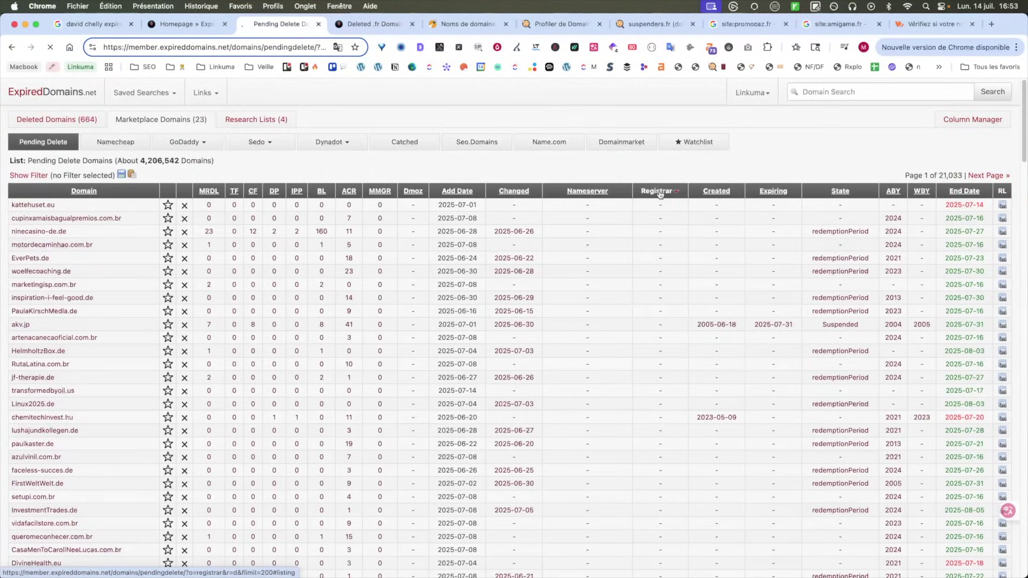